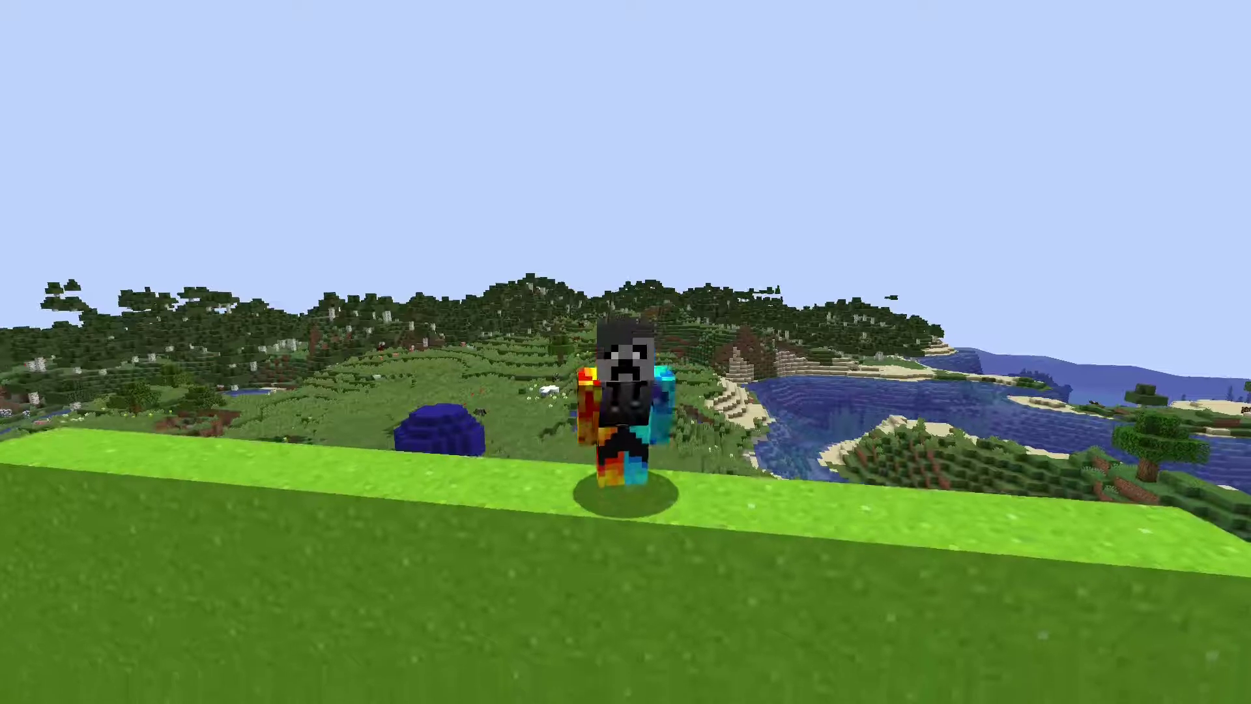
Walk the character forward along the top of the grass wall toward the field
key(w)
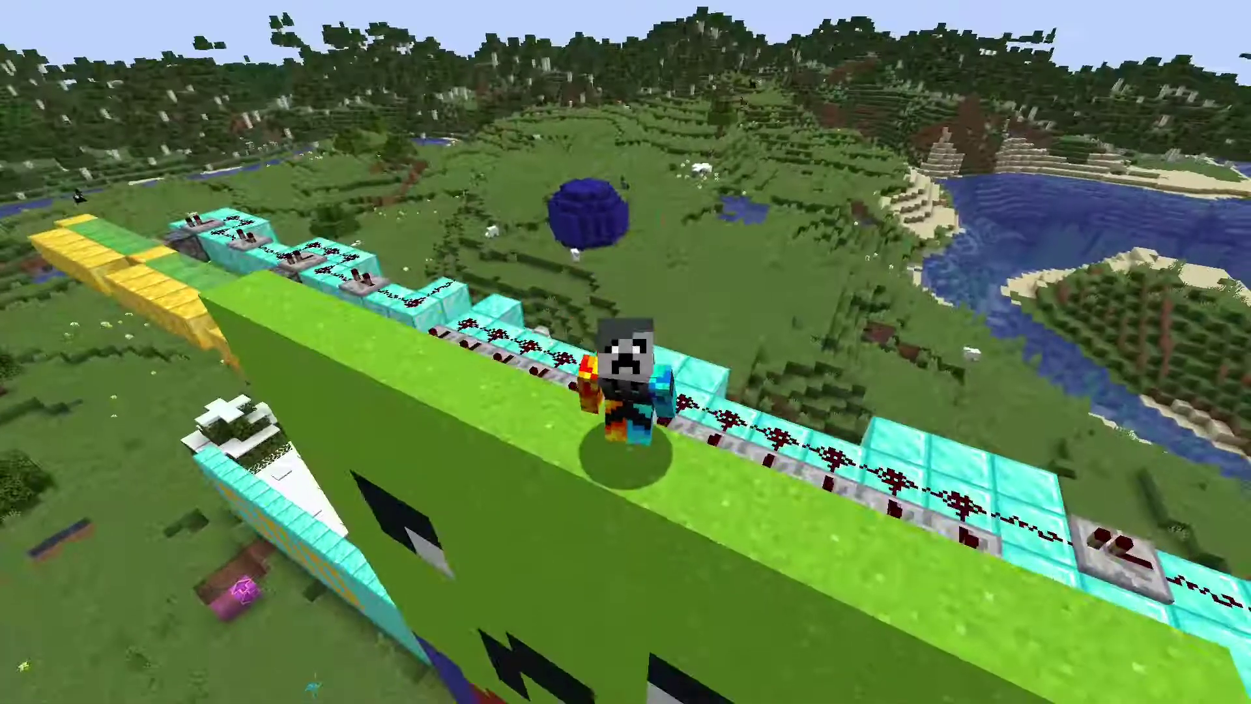
key(w)
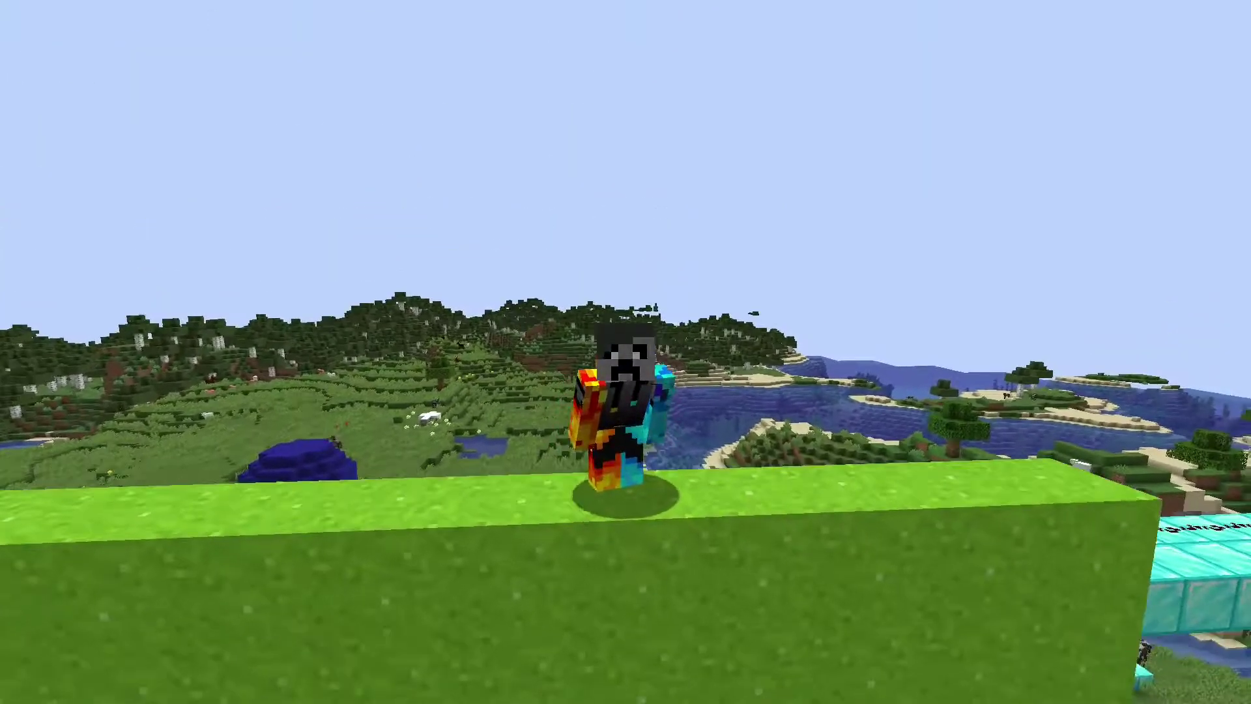
key(w)
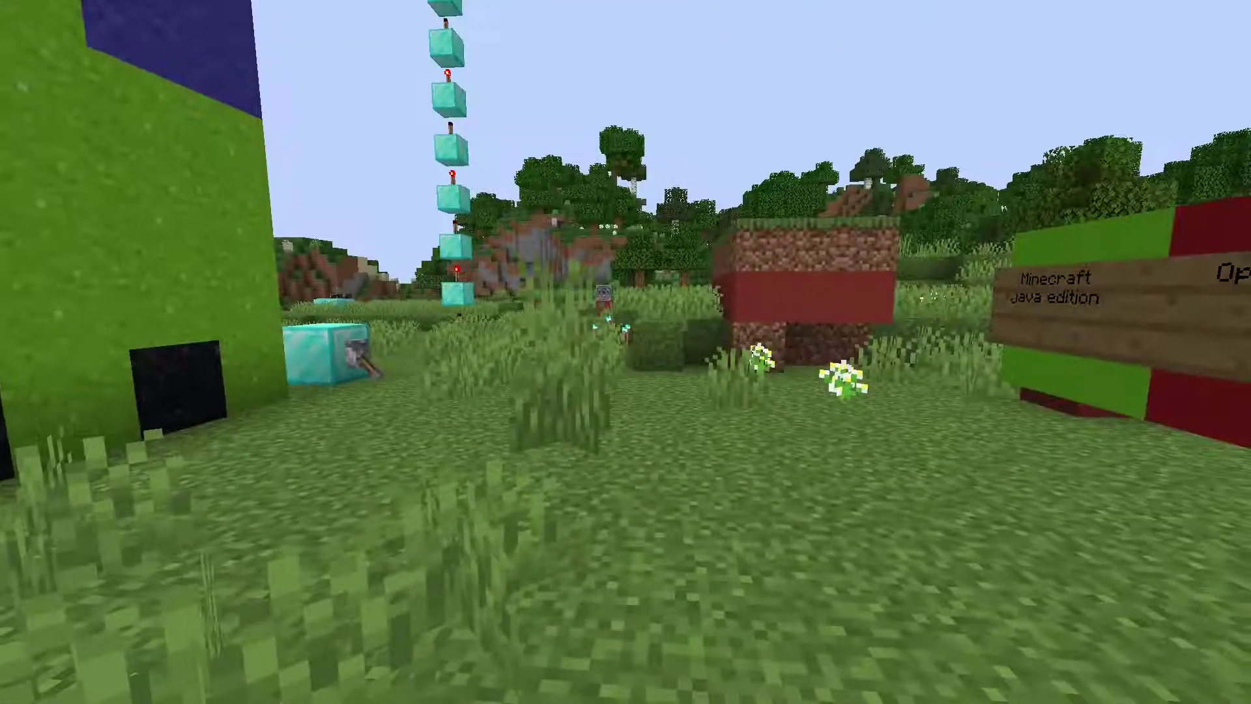
Cycle the camera to third-person view and back to first-person
key(F1)
key(F5)
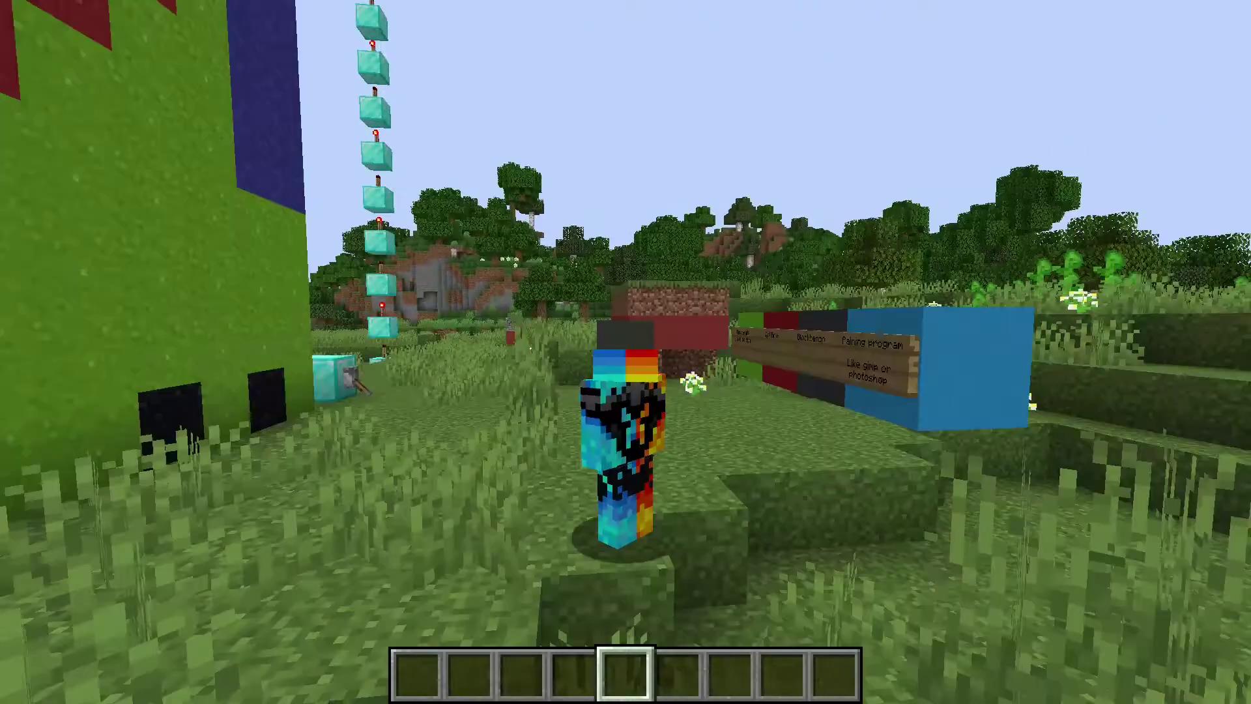
key(F5)
key(F5)
Open the resource packs folder via Options > Resource Packs > Open Pack Folder
key(Escape)
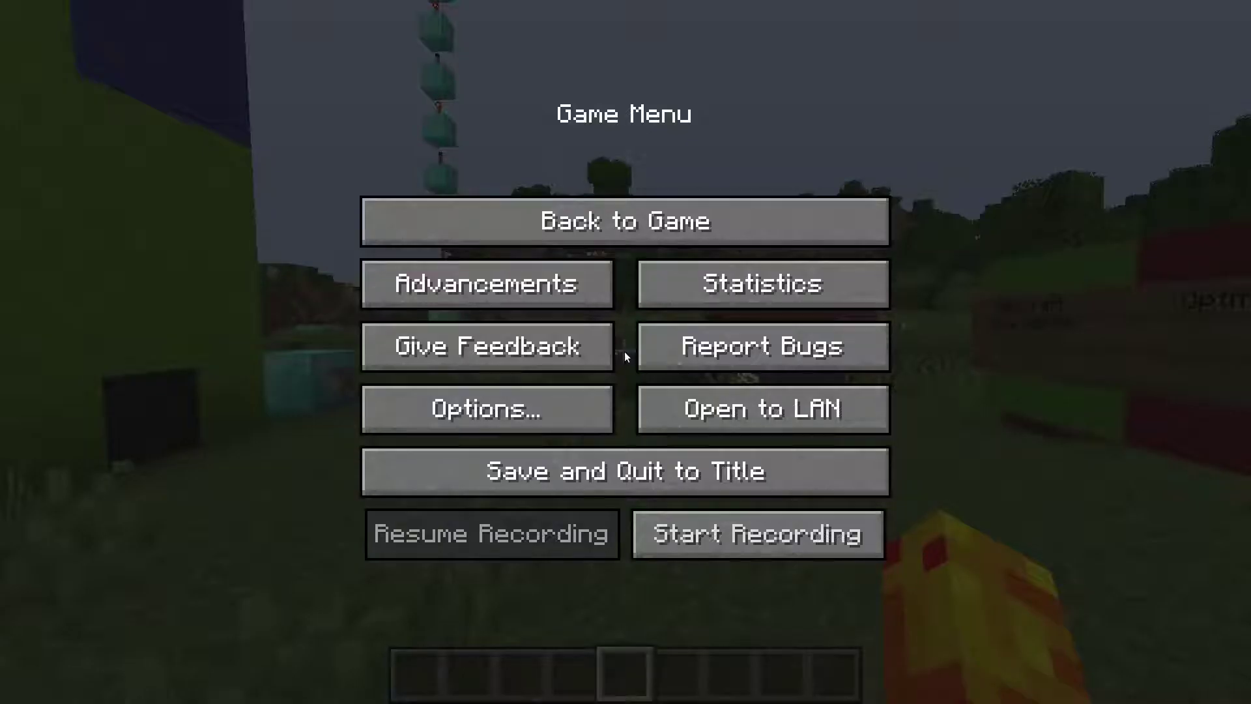
click(564, 403)
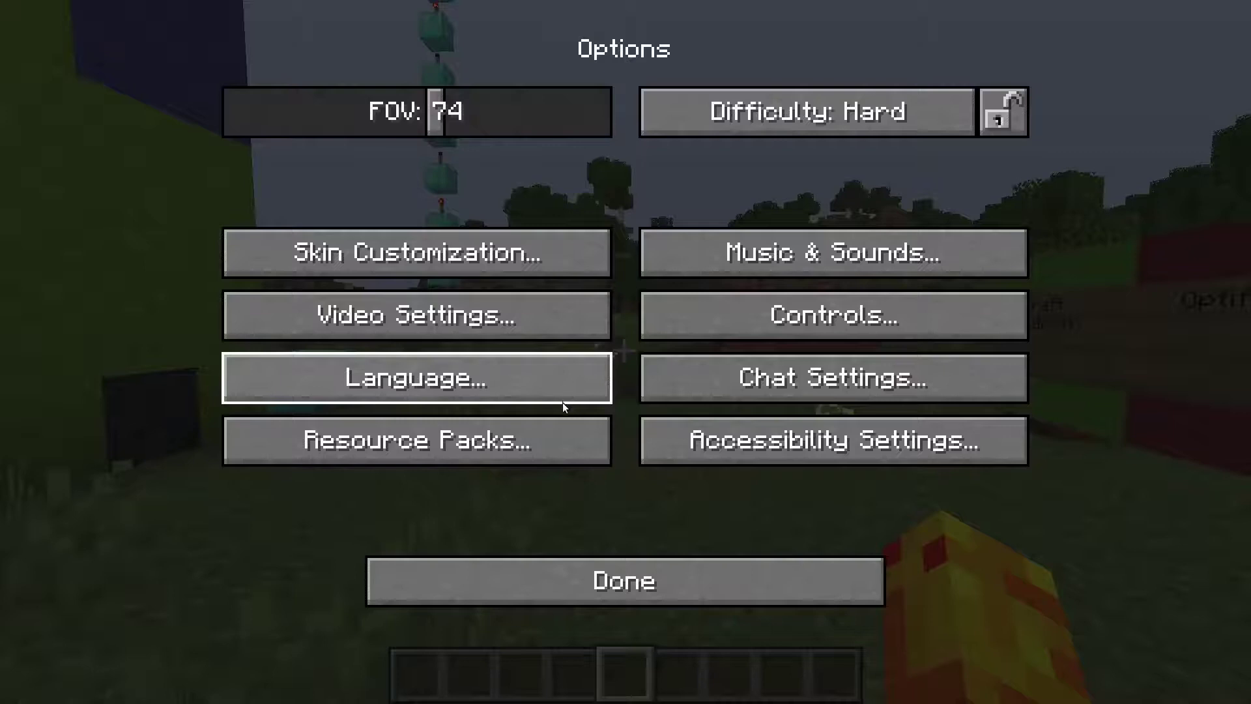
click(536, 430)
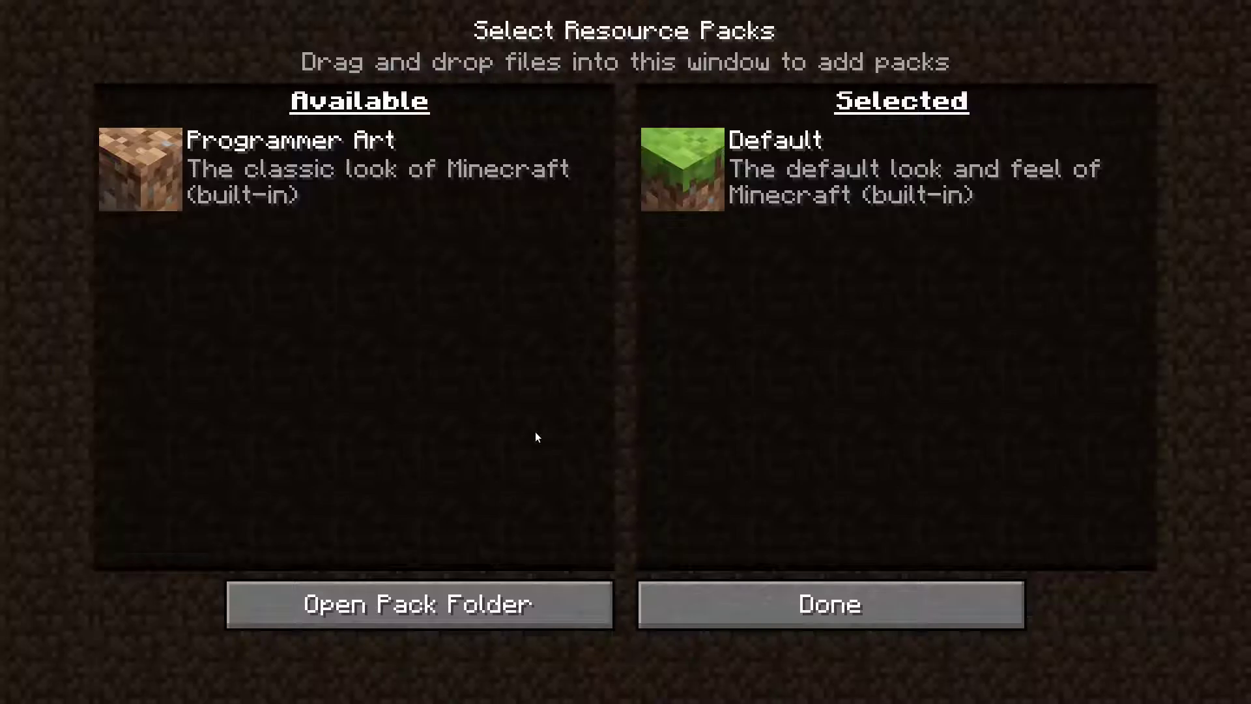
click(497, 609)
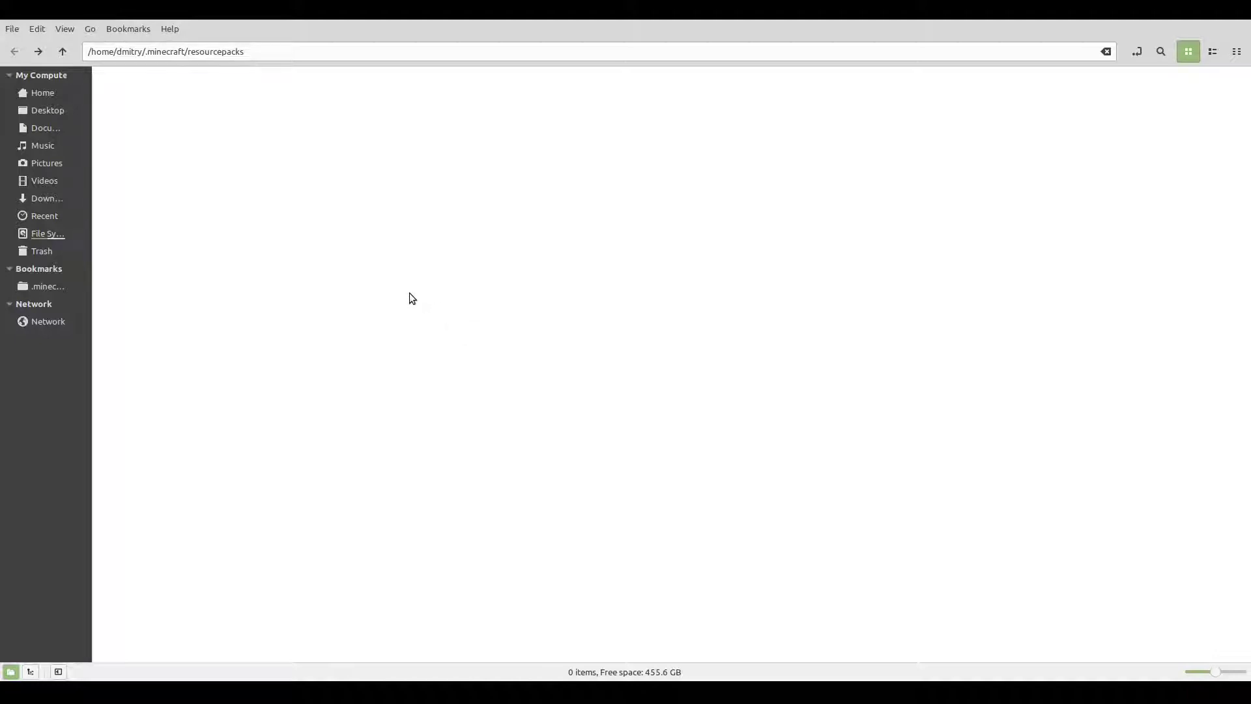
Create a new folder named 'mobs' in resourcepacks and open it
right_click(392, 264)
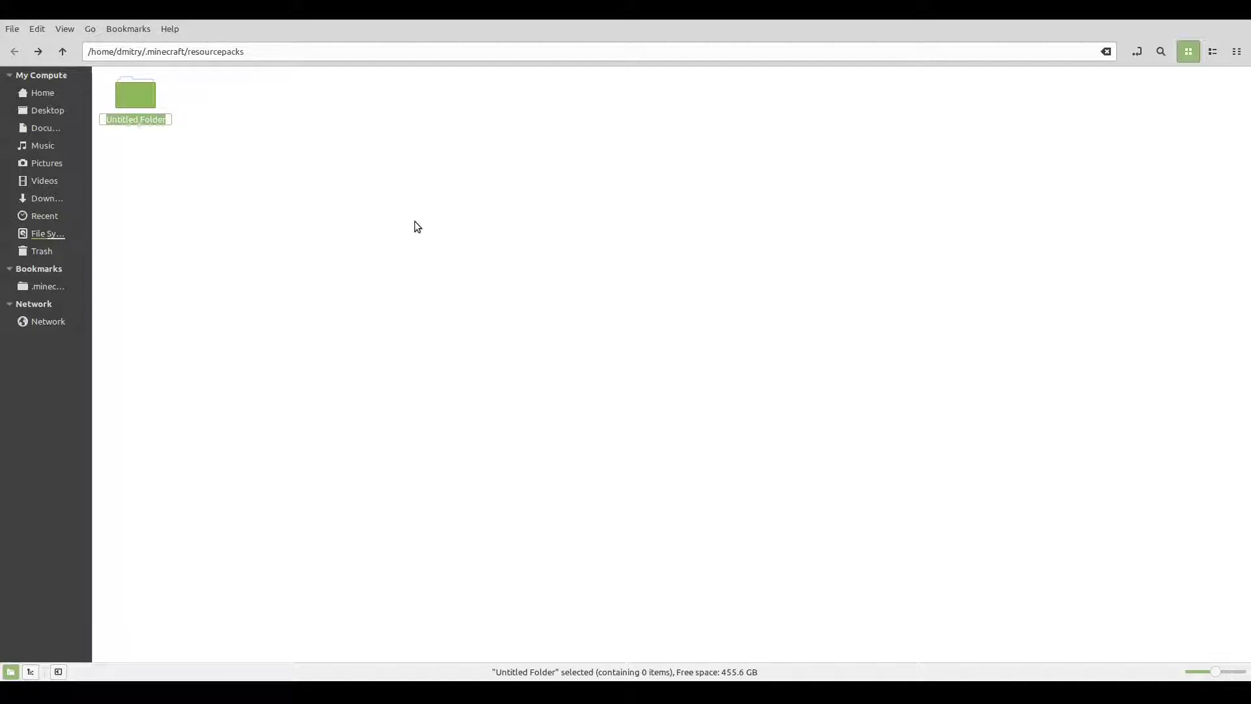
text(mobs)
click(429, 209)
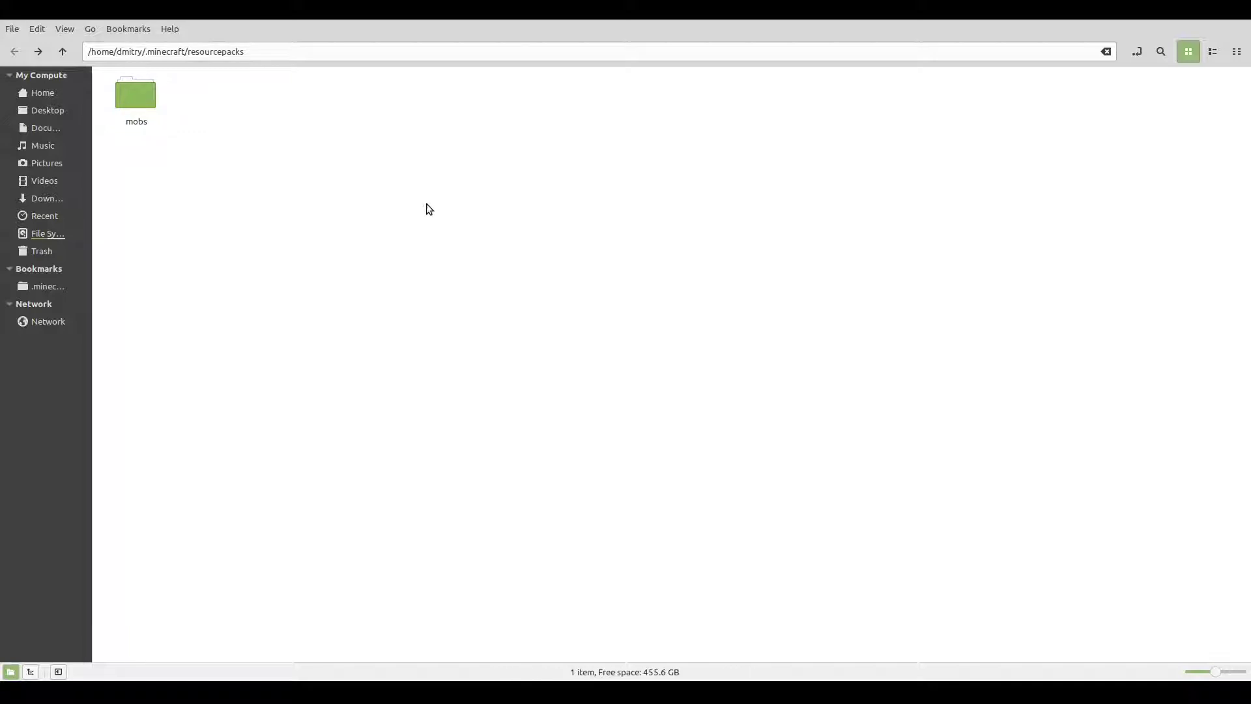
double_click(141, 88)
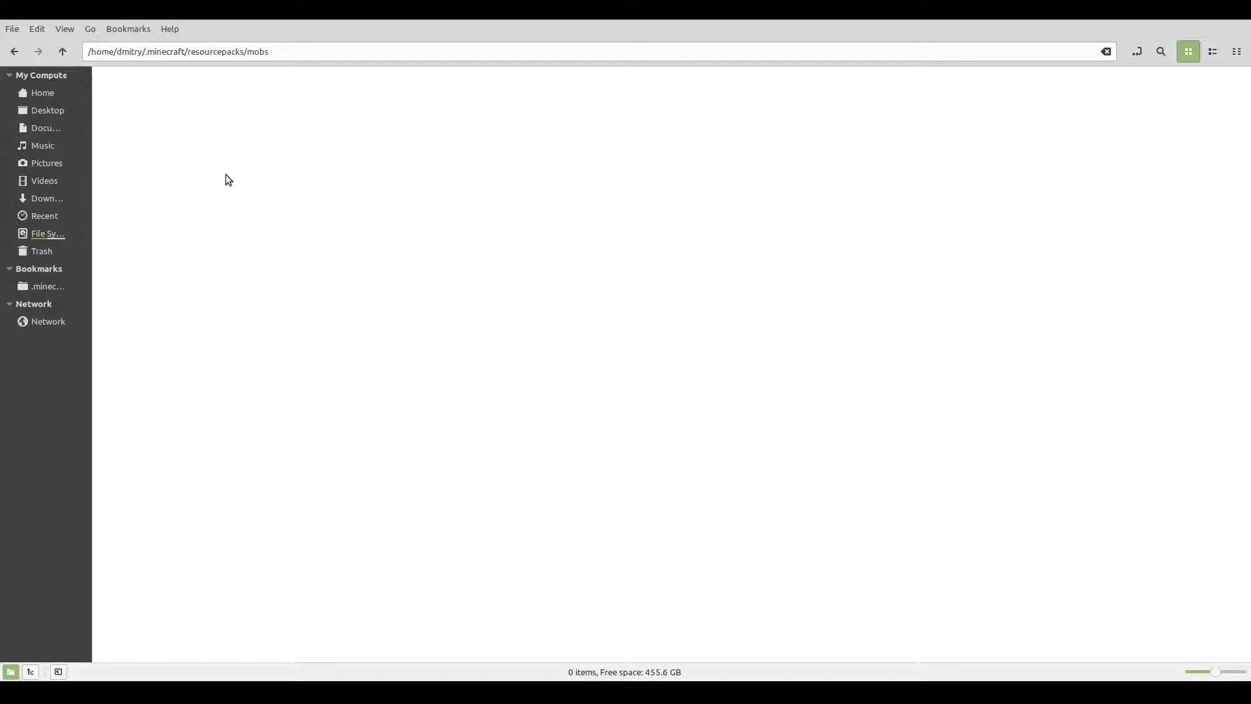
Add an 'assets' folder inside mobs and paste pack.mcmeta next to it
key(ctrl+shift+n)
text(assets)
click(211, 129)
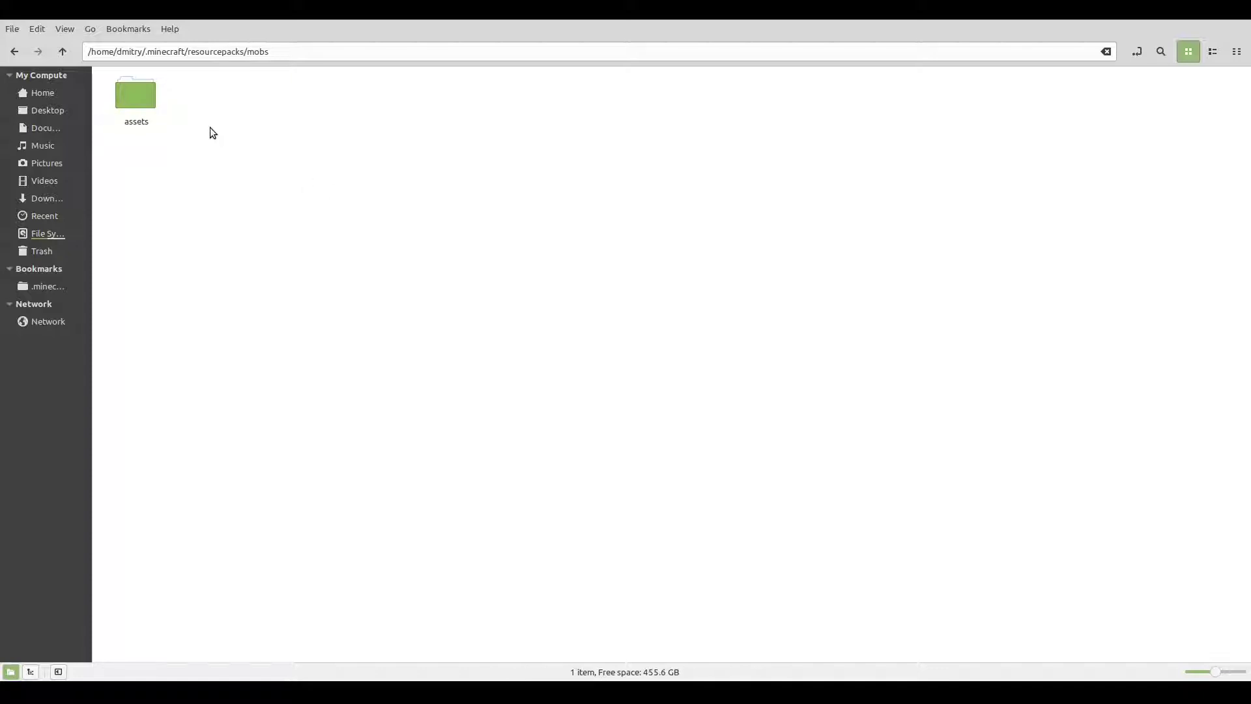
right_click(221, 166)
click(293, 305)
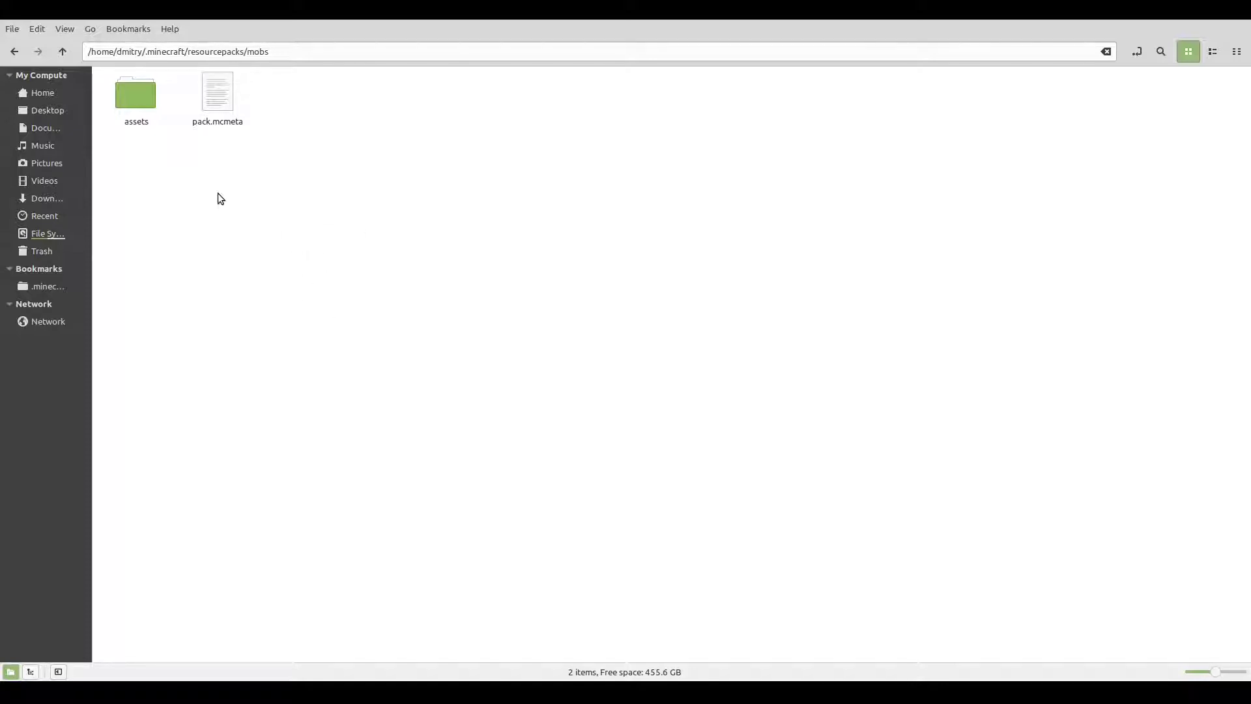
Create a 'minecraft' folder inside assets
double_click(137, 99)
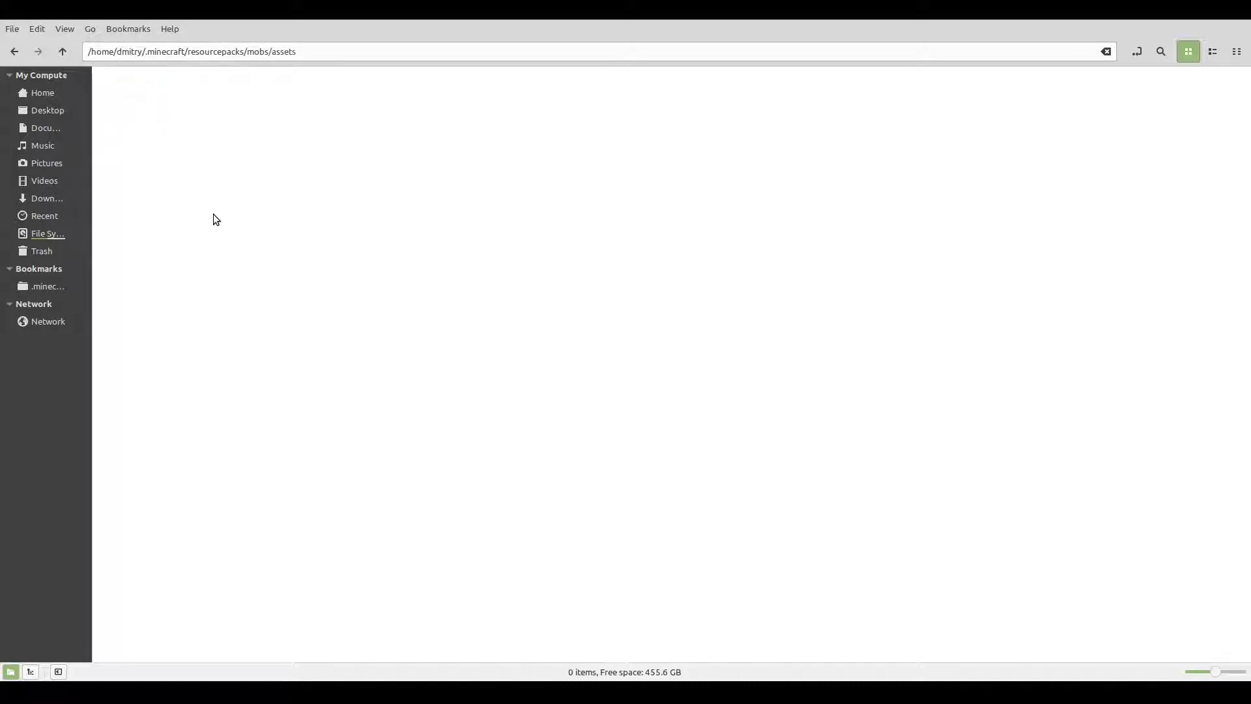
key(ctrl+shift+n)
text(mine)
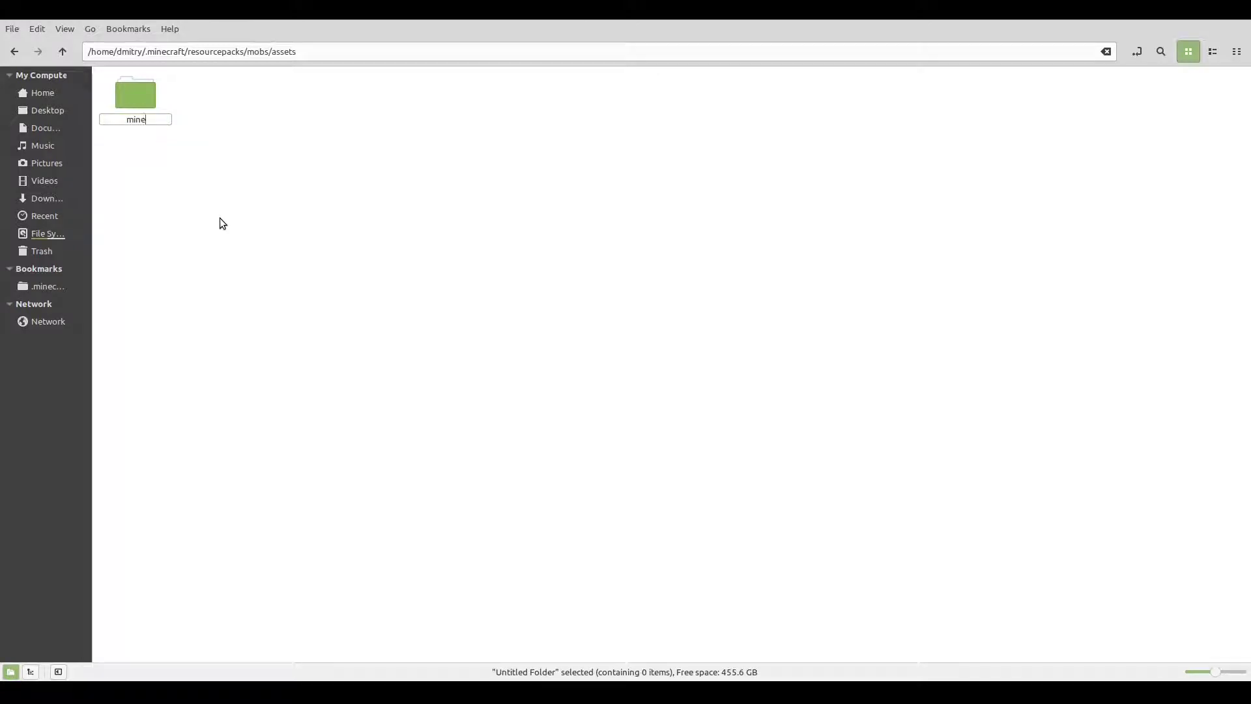
text(craft)
key(Return)
Inside minecraft, create the 'optifine' and 'textures' folders
double_click(143, 99)
key(ctrl+shift+n)
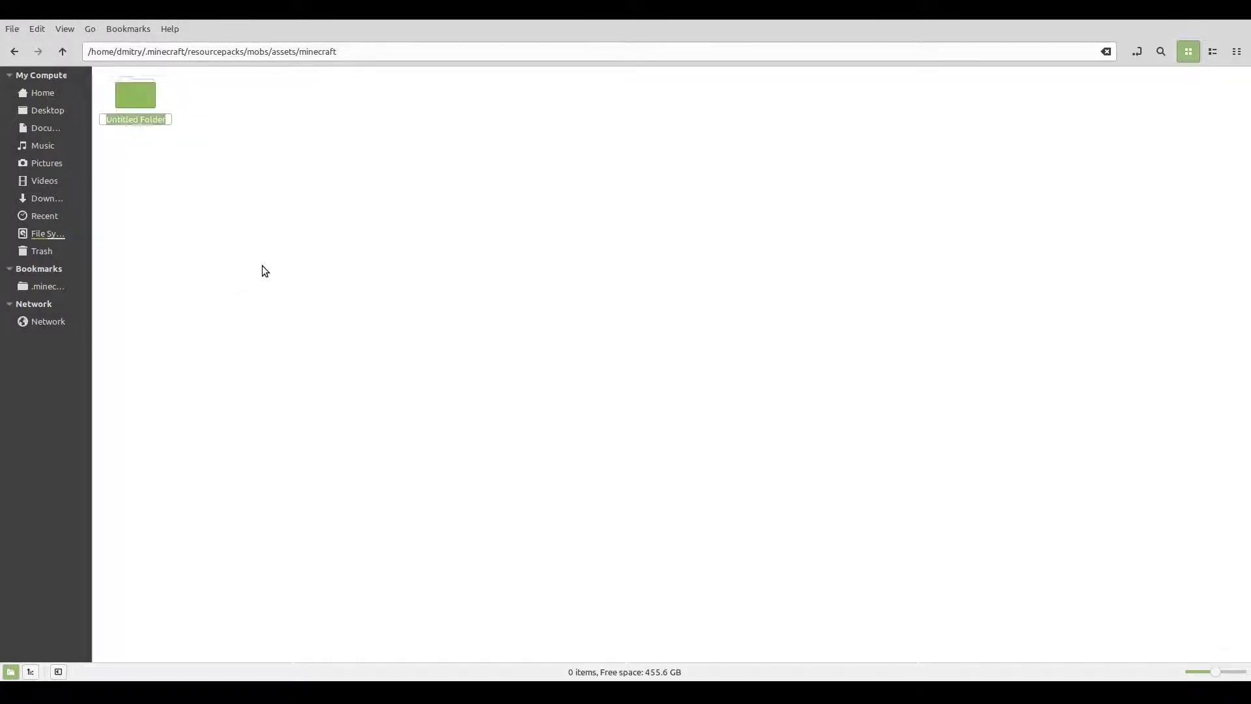
text(opti)
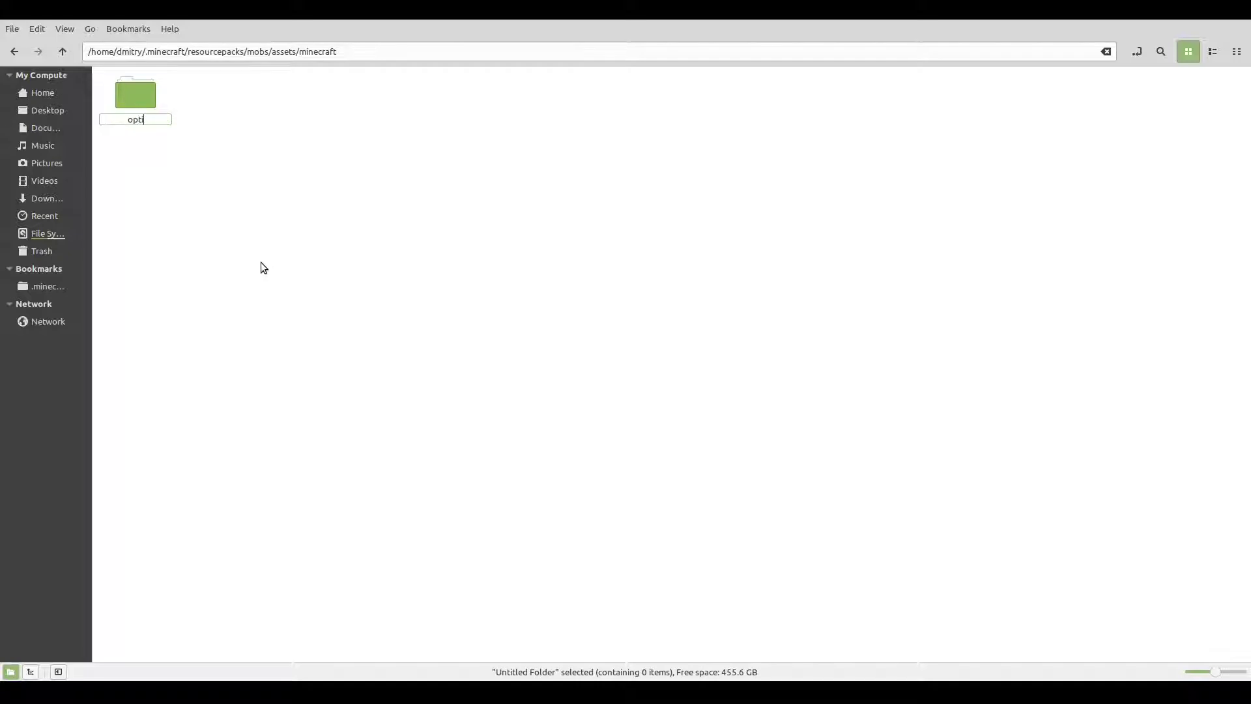
text(fine)
click(283, 266)
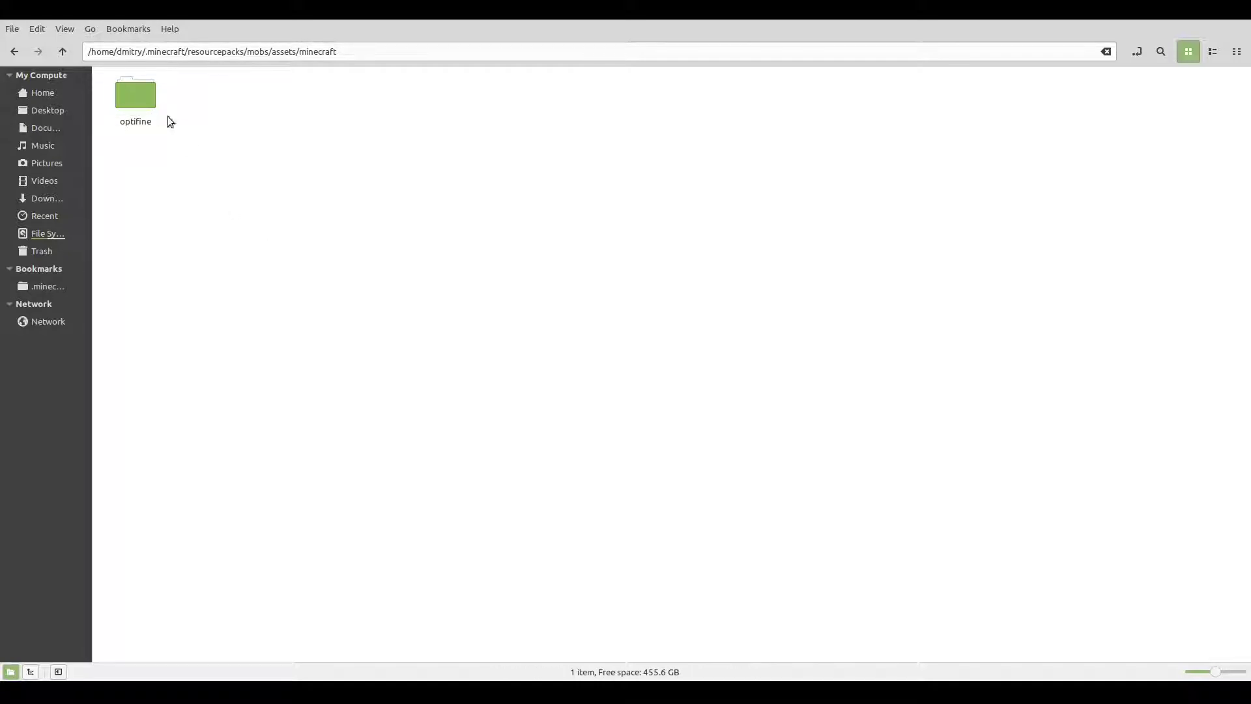
right_click(369, 281)
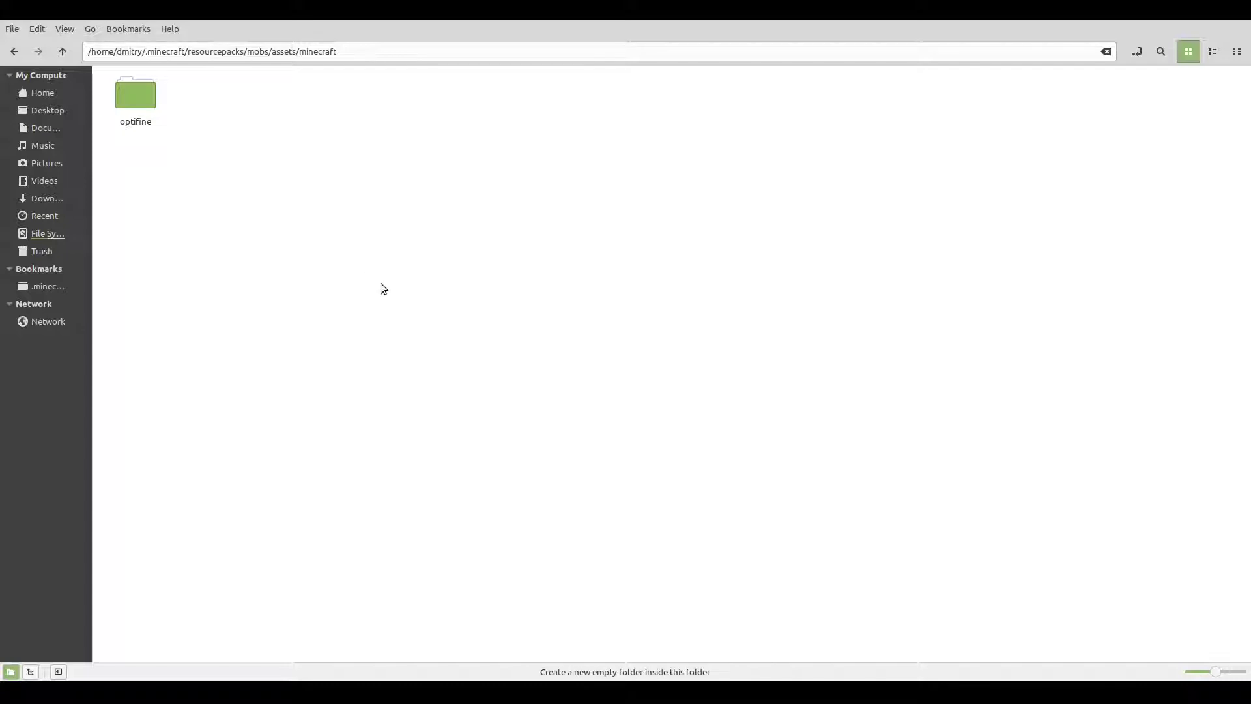
click(382, 283)
text(text)
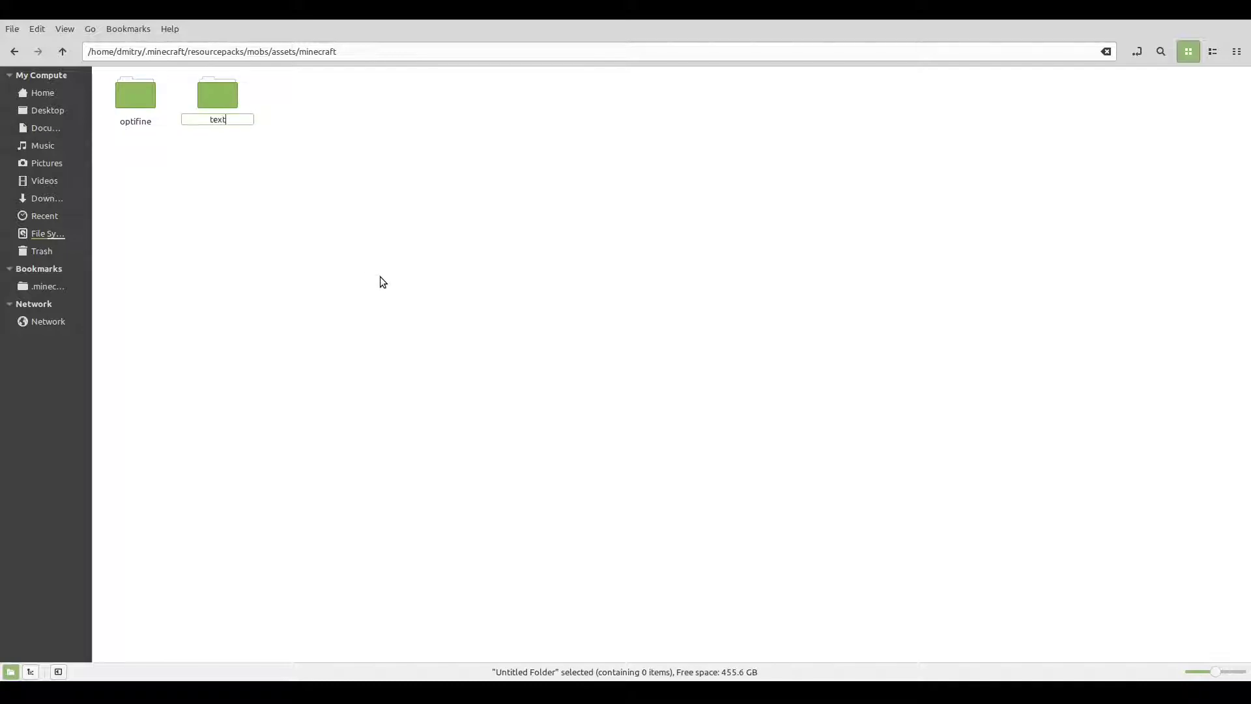
text(ures)
click(357, 258)
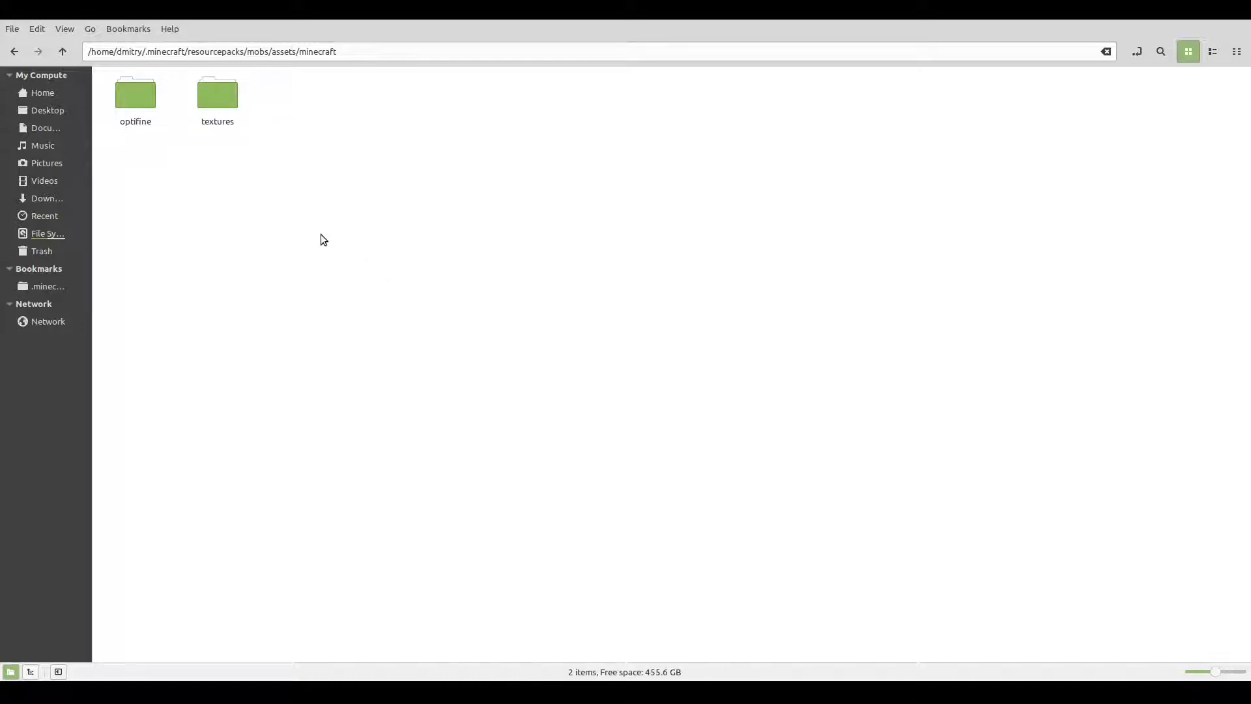
Create an 'entity' folder inside textures
double_click(203, 94)
right_click(251, 153)
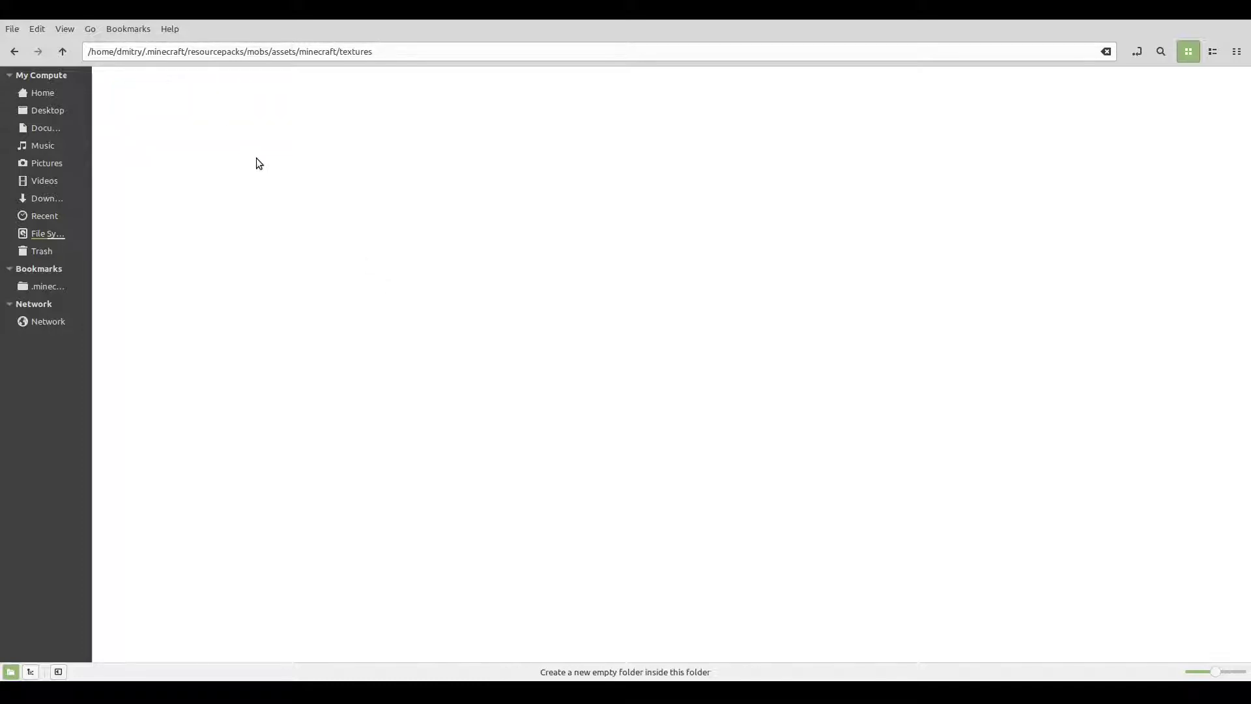
click(263, 162)
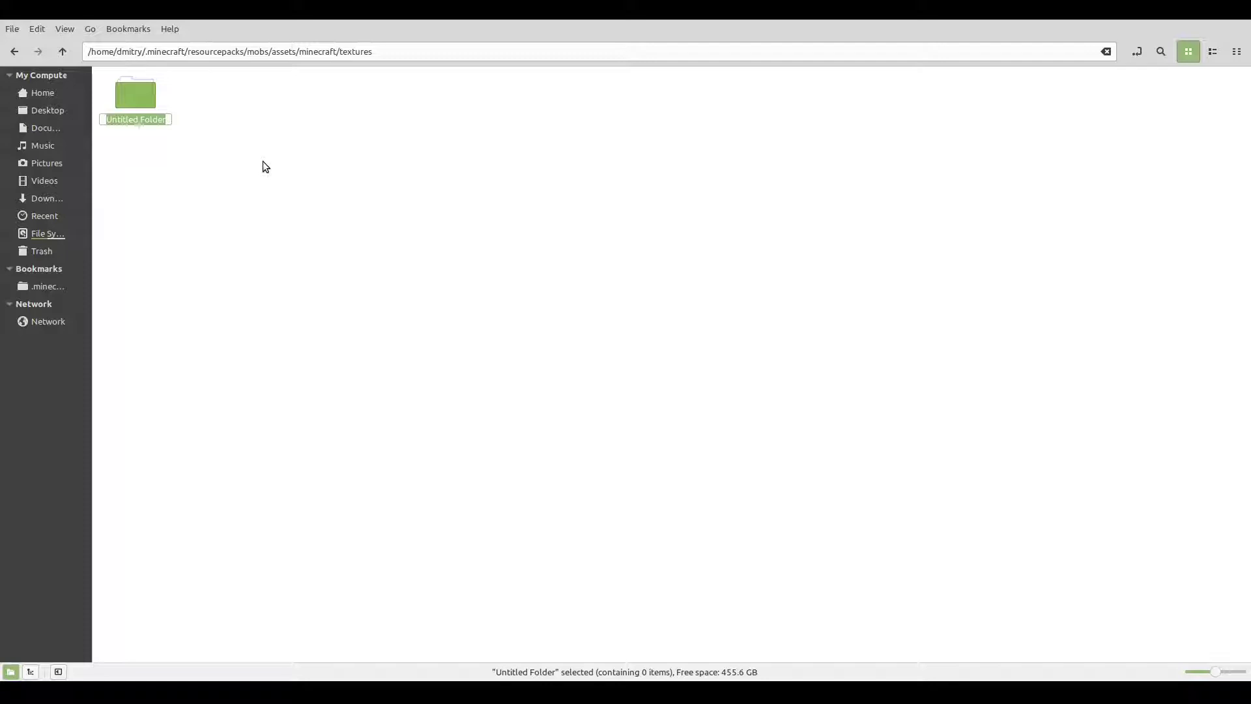
text(entity)
click(263, 162)
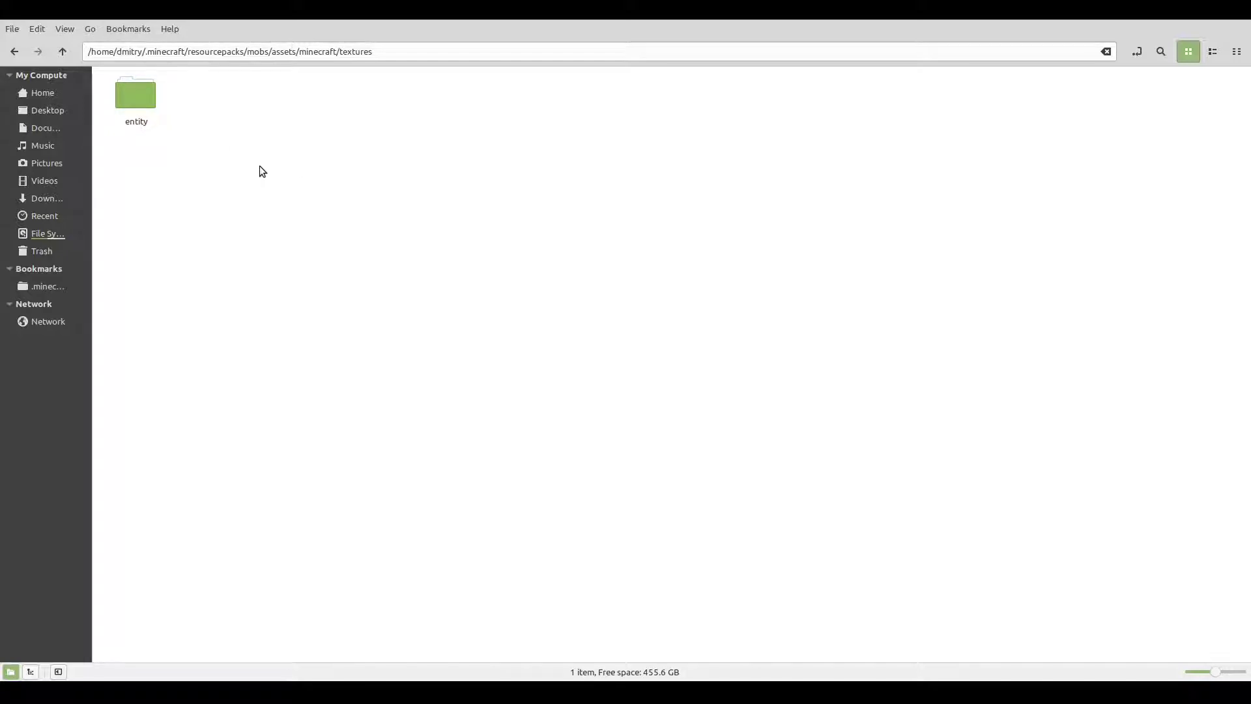
Create a new folder named 'cem' inside the optifine folder
key(alt+Up)
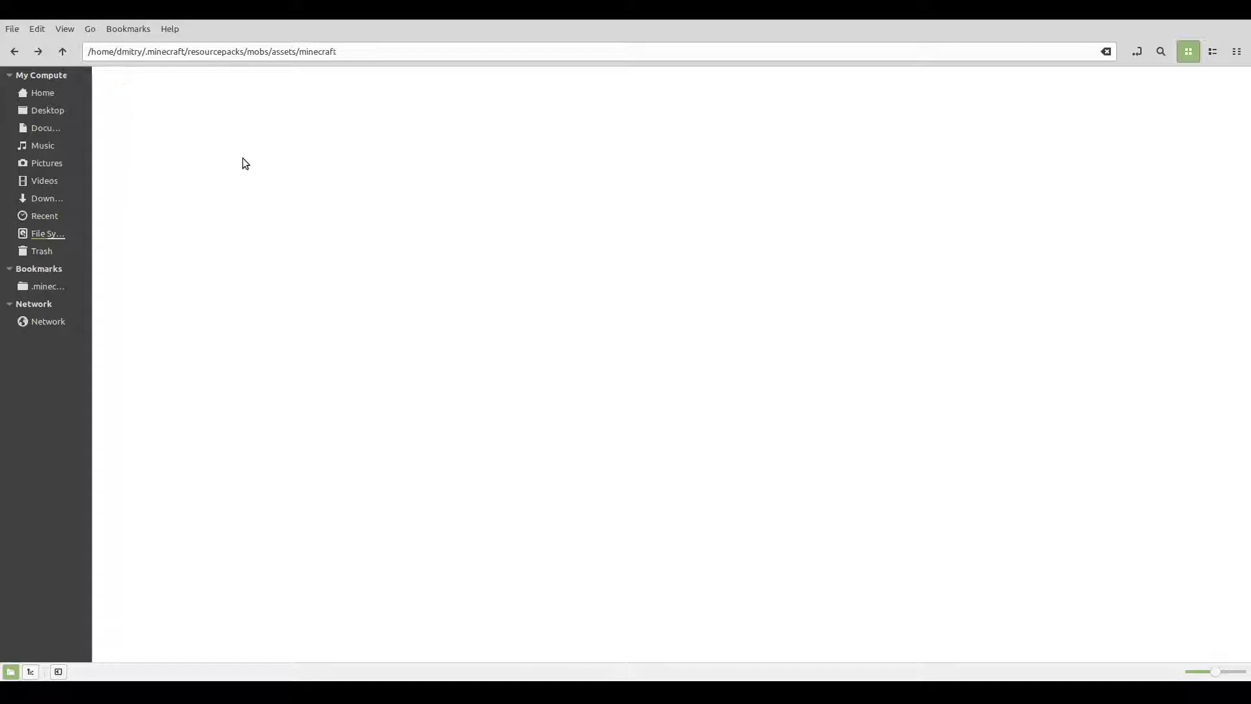
click(241, 214)
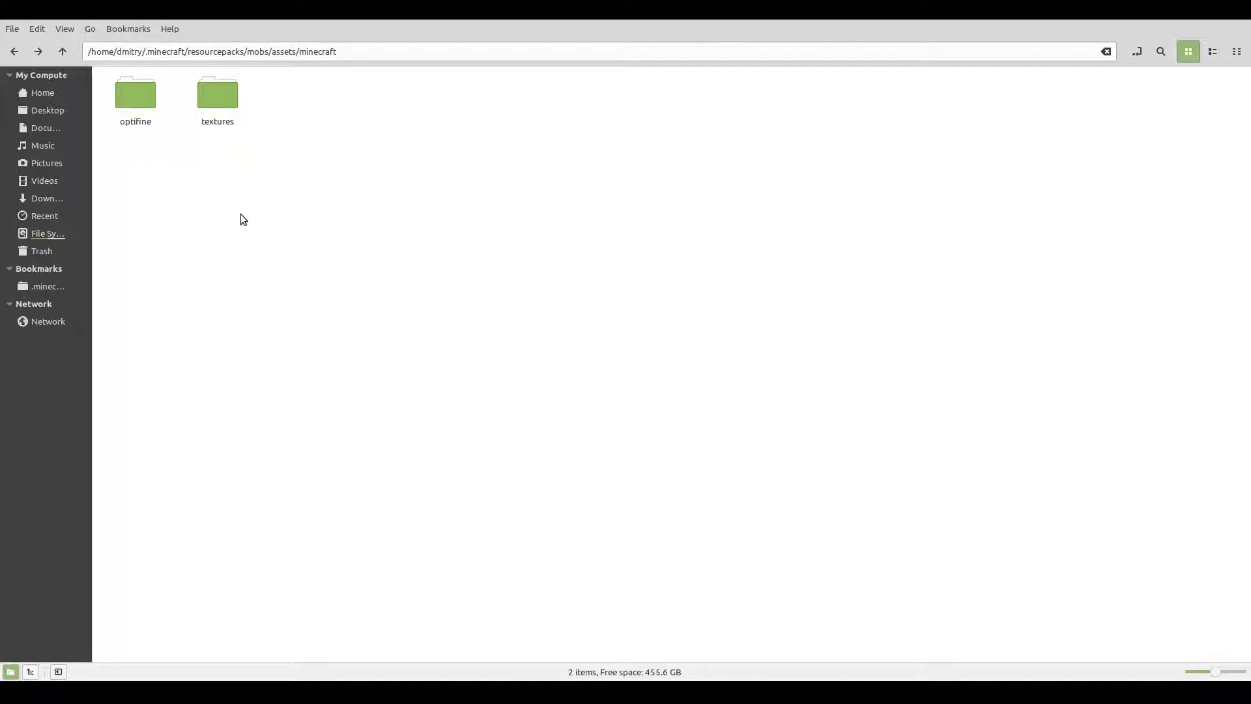
double_click(135, 98)
right_click(171, 140)
click(186, 148)
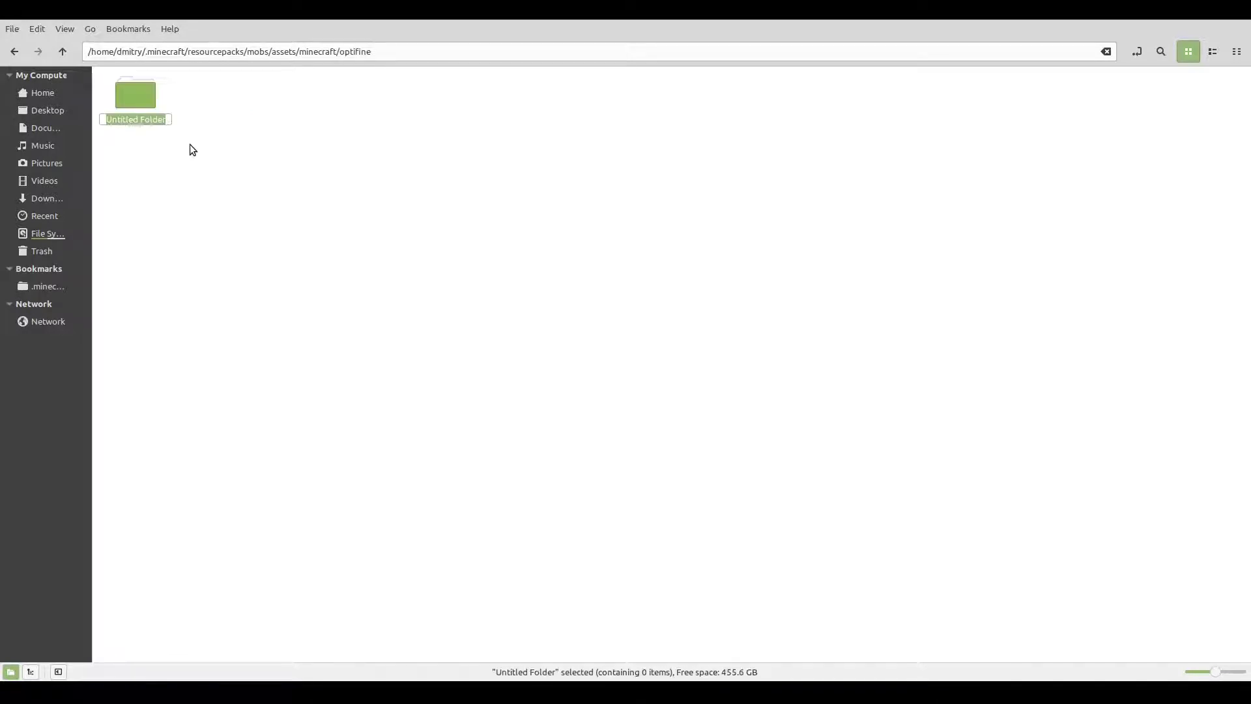
text(cem)
key(BackSpace)
key(BackSpace)
text(em)
click(193, 150)
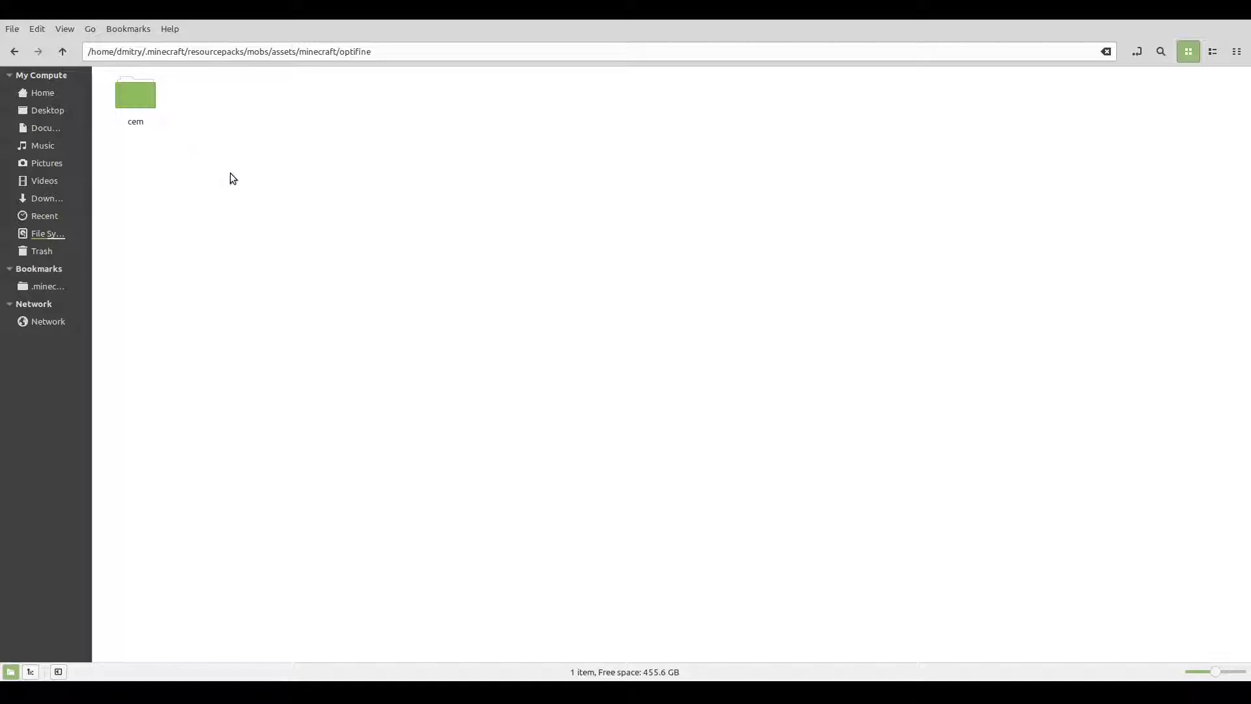
Check the textures/entity folder, then return to the pack's minecraft folder
key(alt+Left)
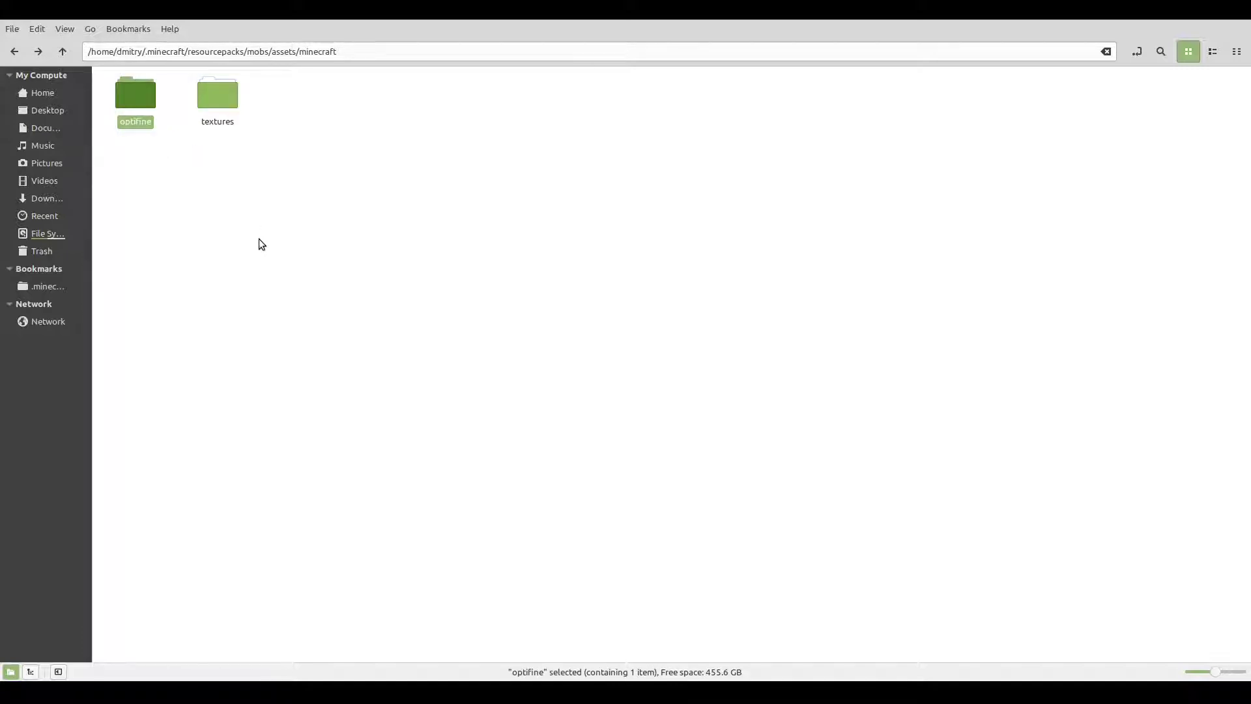
double_click(221, 108)
double_click(123, 106)
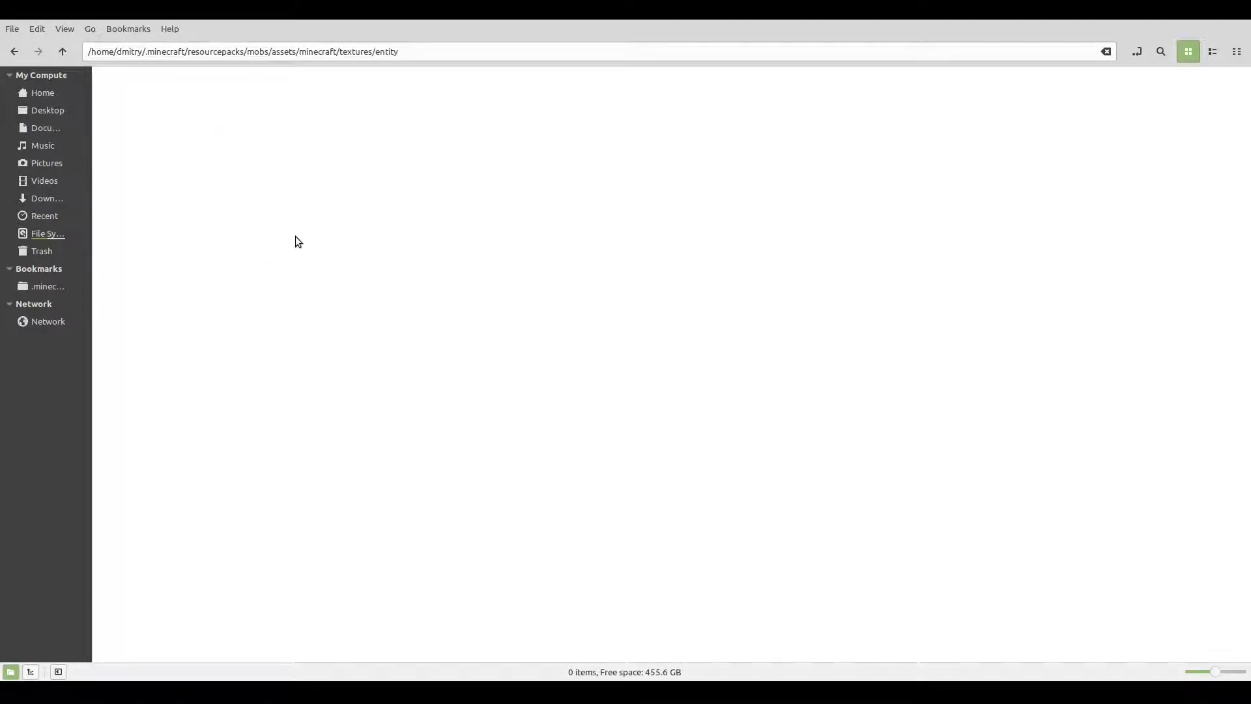
key(alt+Left)
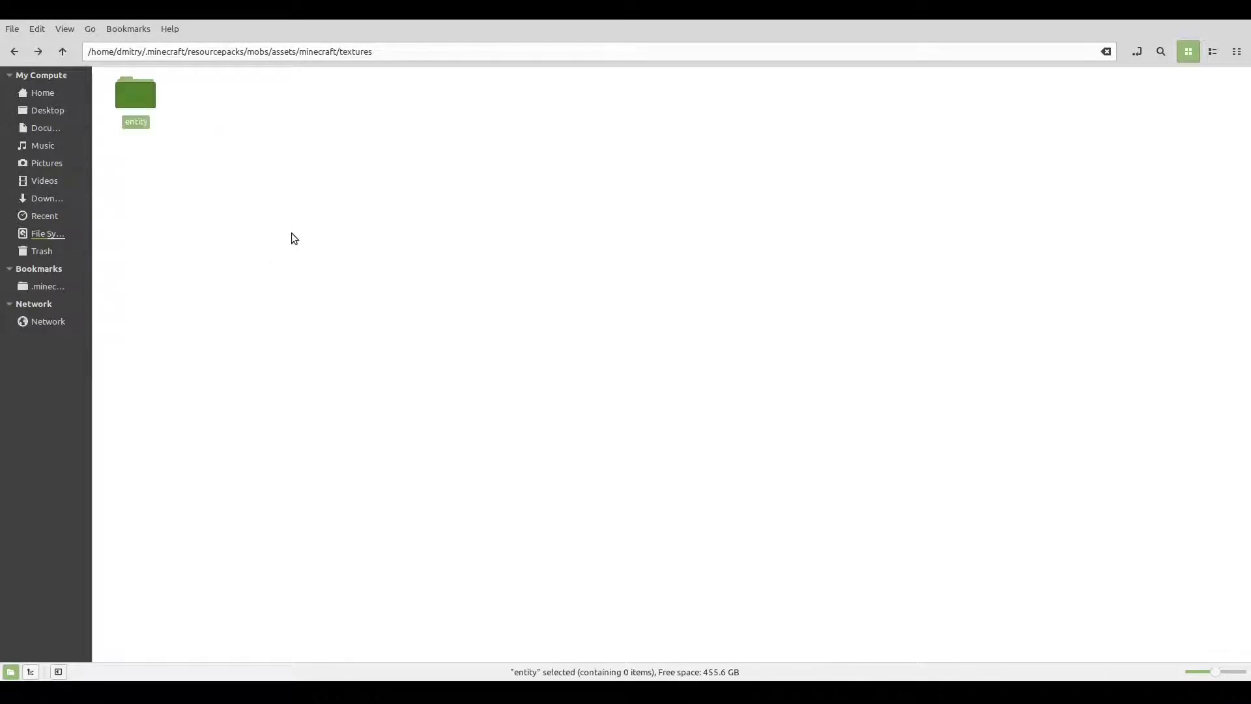
key(alt+Left)
click(290, 242)
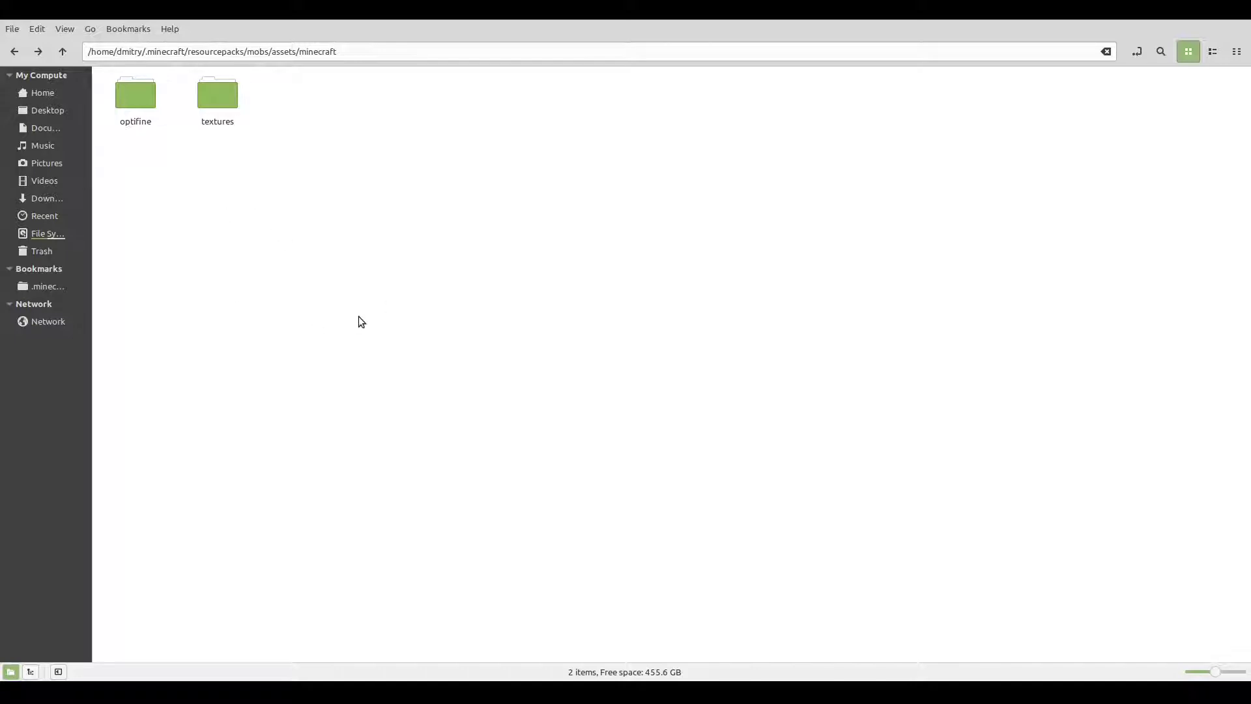
Browse to .minecraft/assets/minecraft/textures/entity and select chicken.png
click(64, 285)
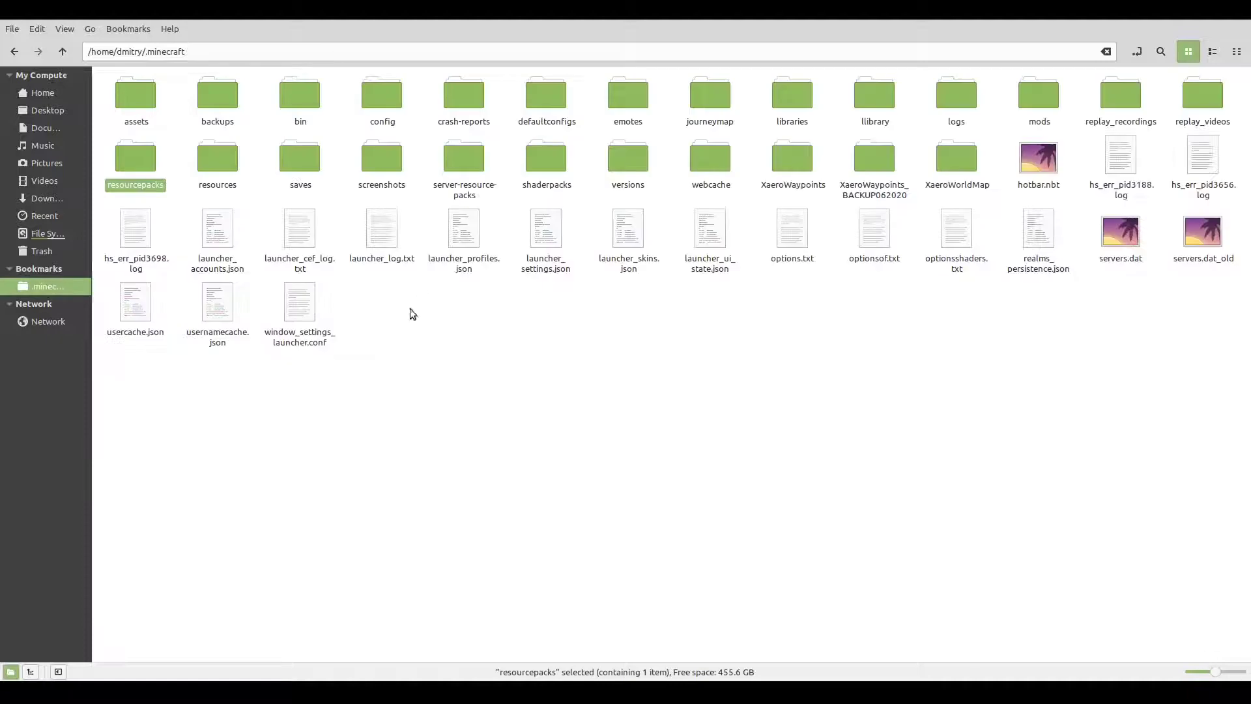
click(688, 448)
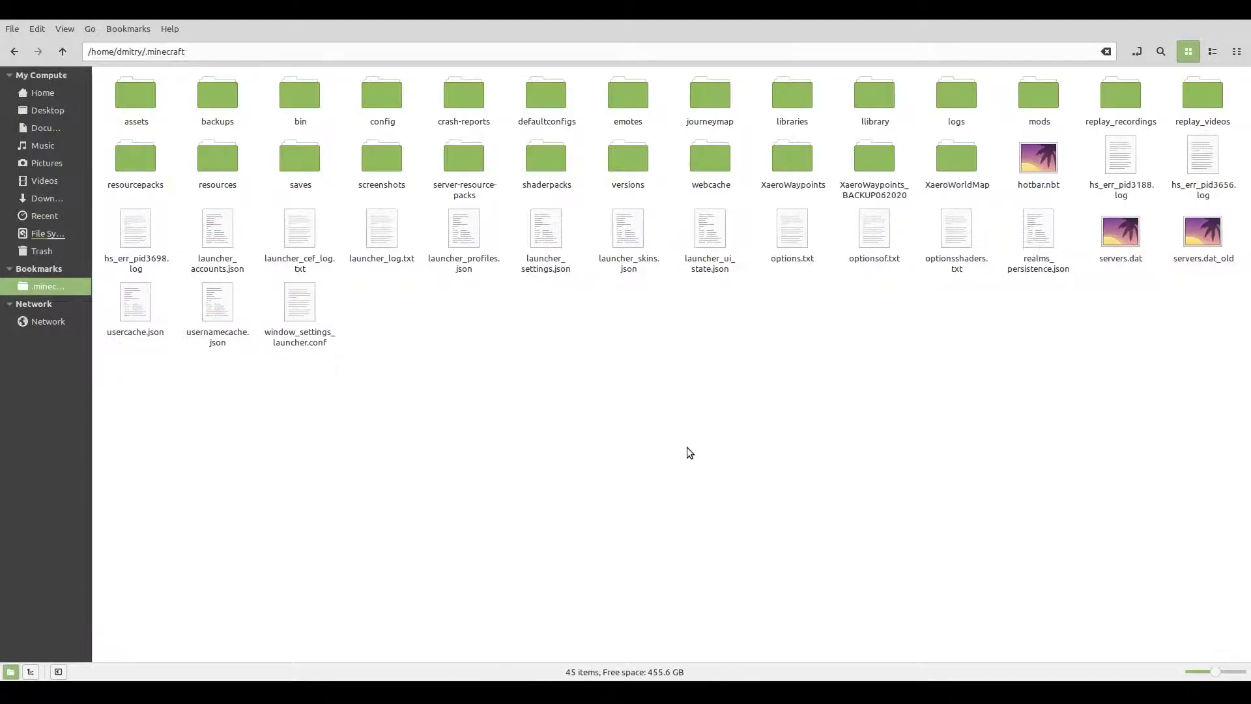
double_click(136, 98)
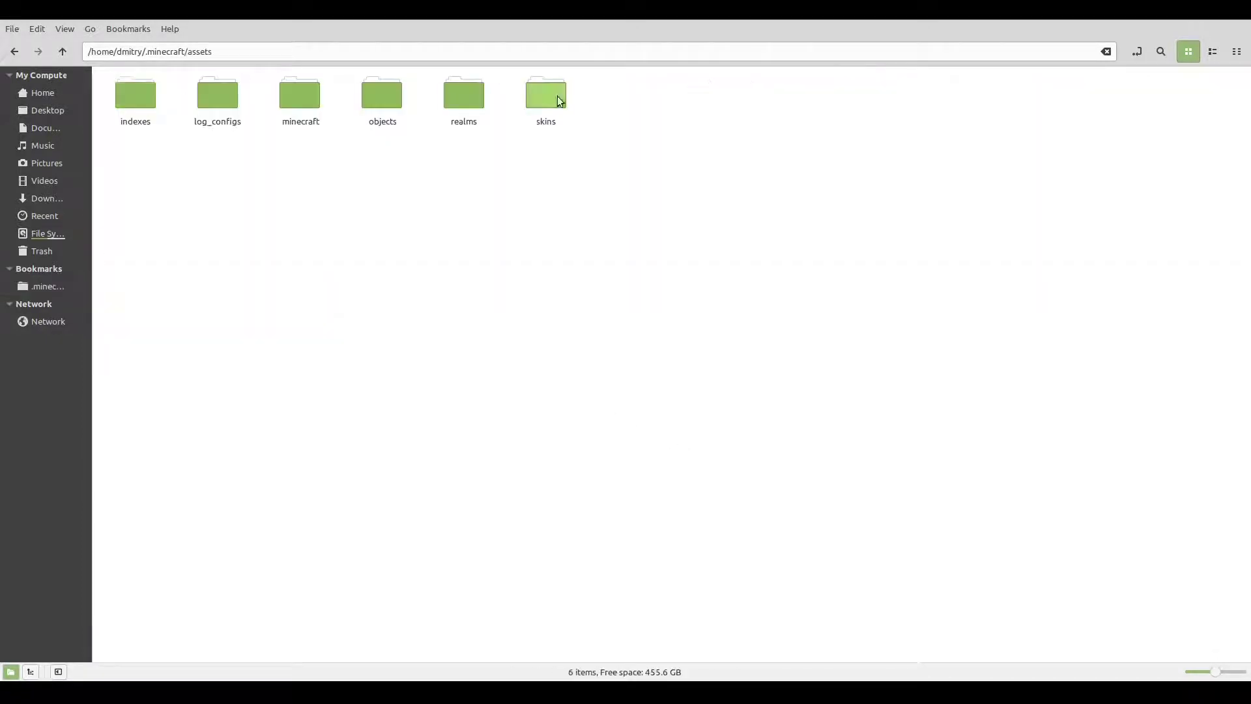
double_click(309, 91)
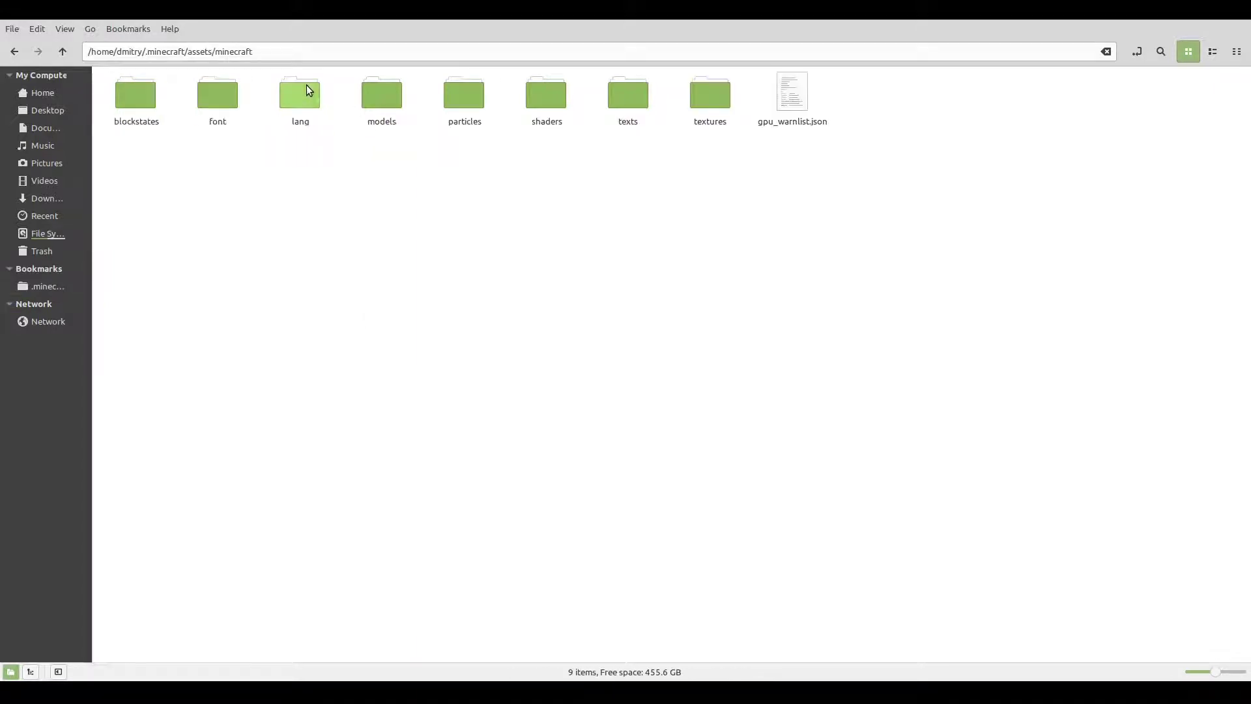
double_click(712, 97)
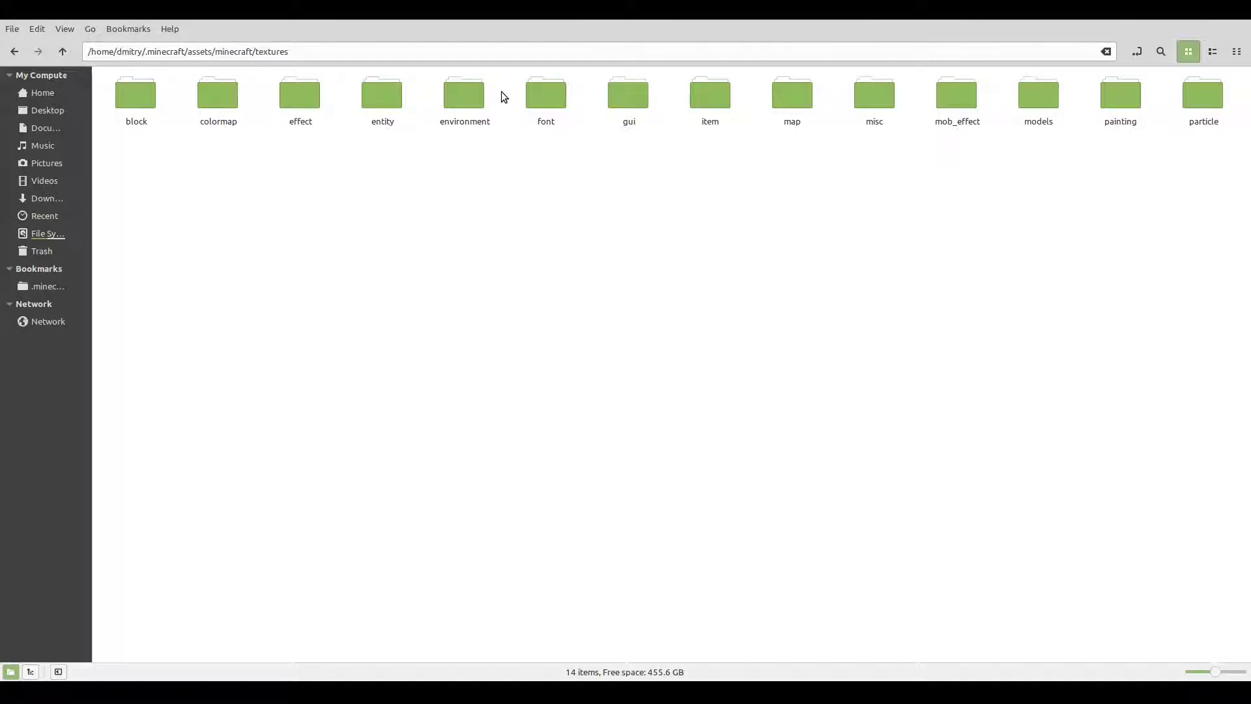
double_click(378, 103)
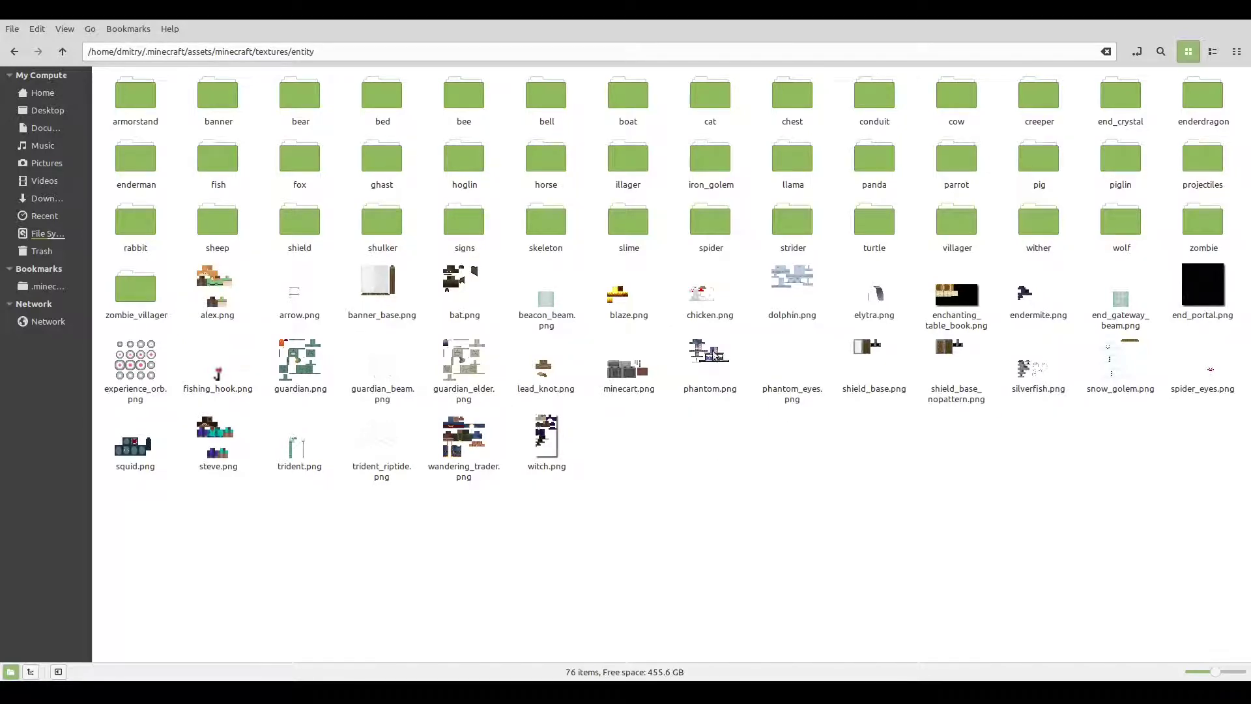
click(702, 301)
Look inside the pig and cow texture folders, then return to entity
double_click(1032, 162)
key(alt+Left)
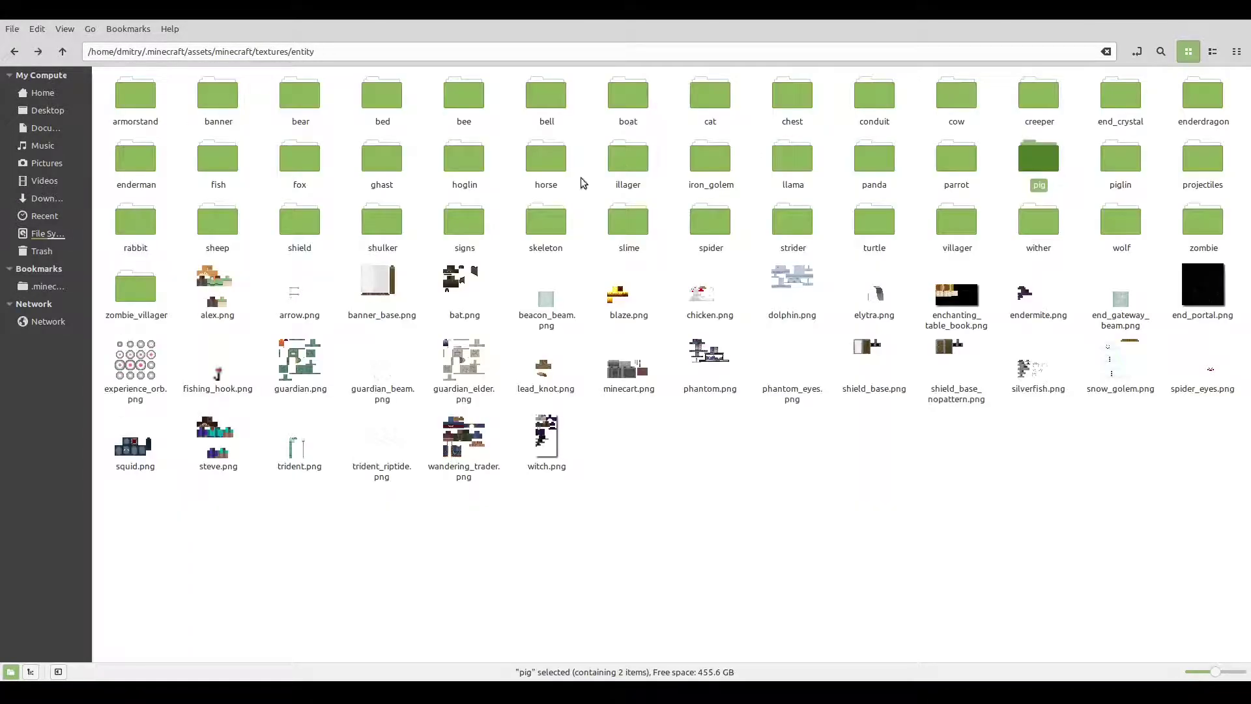
double_click(956, 99)
key(alt+Left)
click(1002, 481)
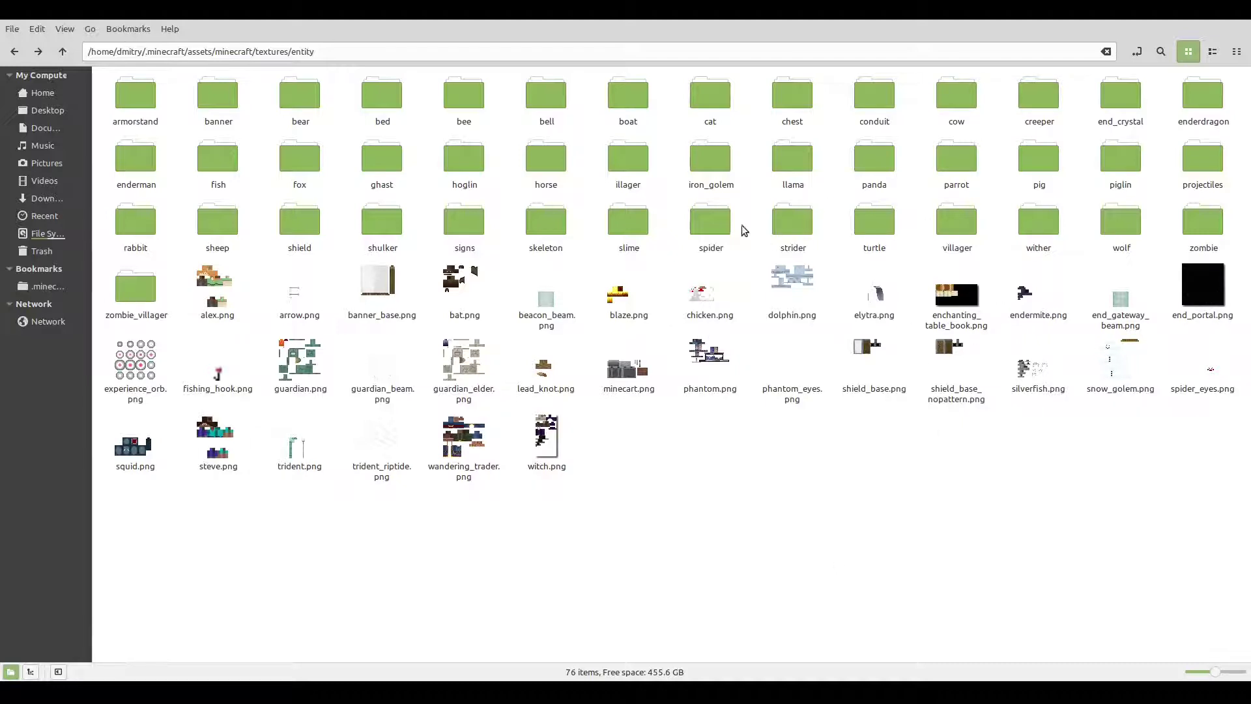
Copy chicken.png from the game's entity textures folder
right_click(704, 302)
click(758, 401)
key(alt+Up)
key(alt+Up)
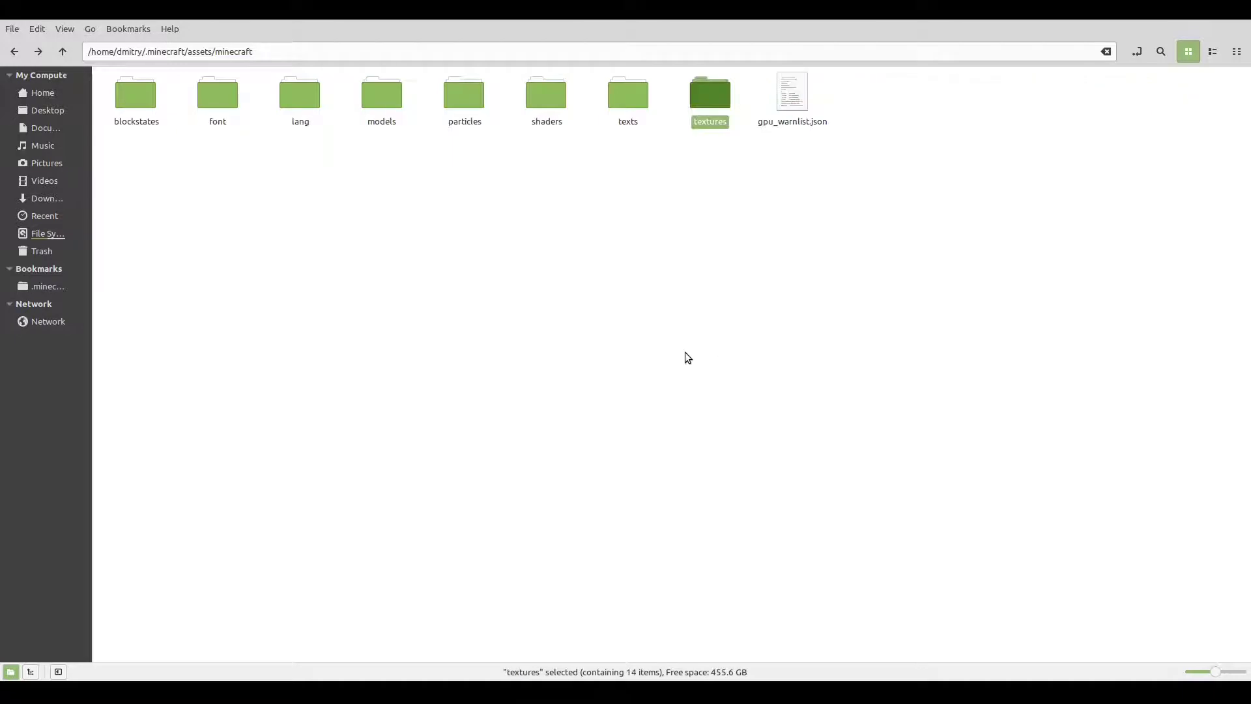
key(alt+Up)
key(alt+Up)
click(495, 326)
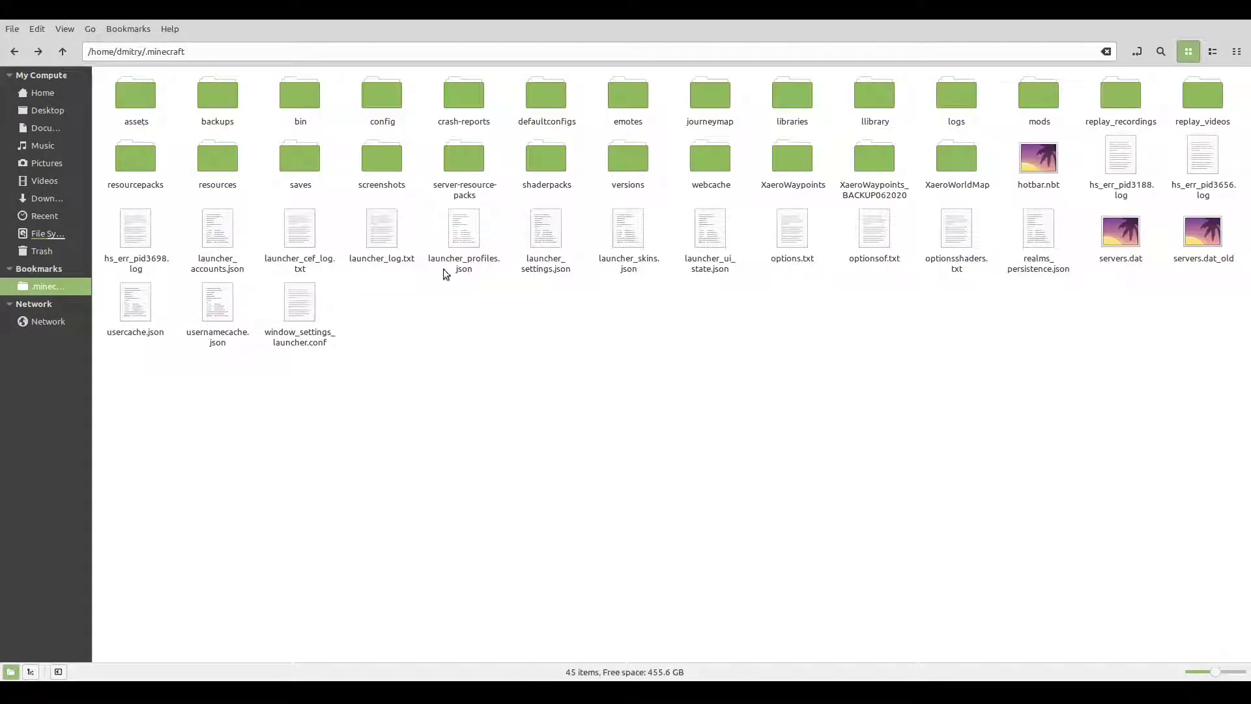
Paste chicken.png into resourcepacks/mobs/assets/minecraft/textures/entity
double_click(137, 162)
double_click(140, 98)
double_click(139, 97)
double_click(139, 98)
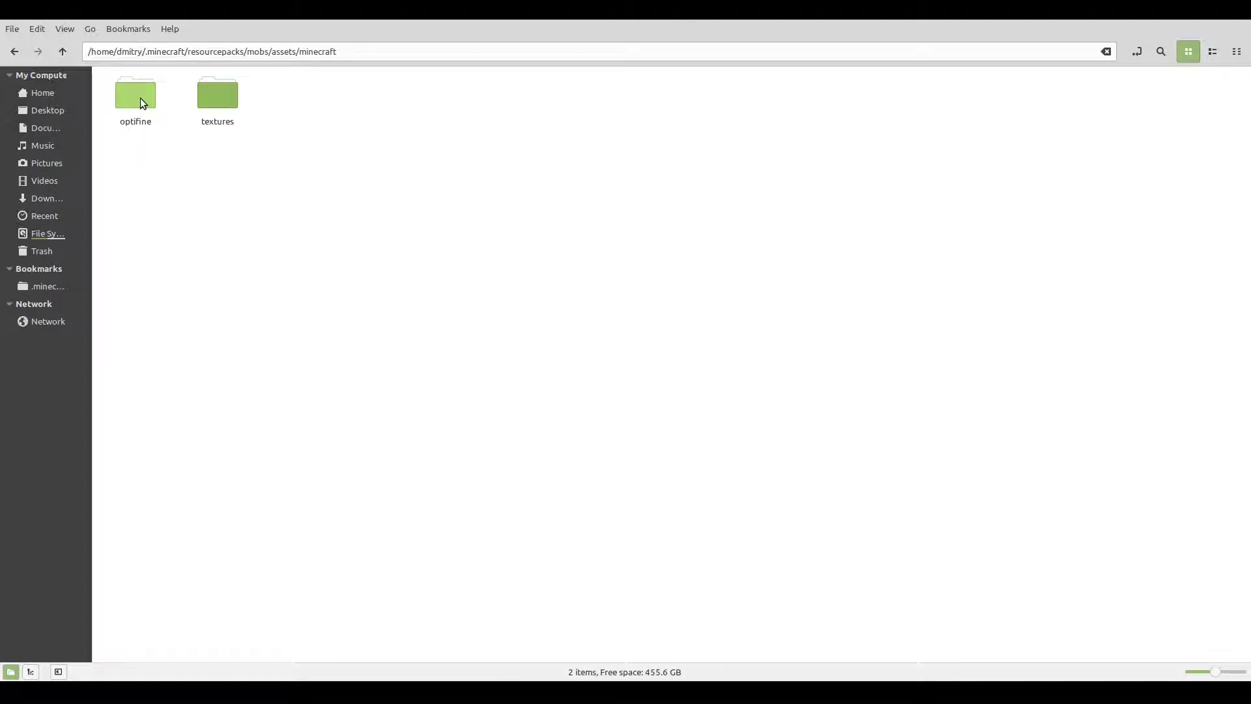
double_click(203, 99)
double_click(115, 86)
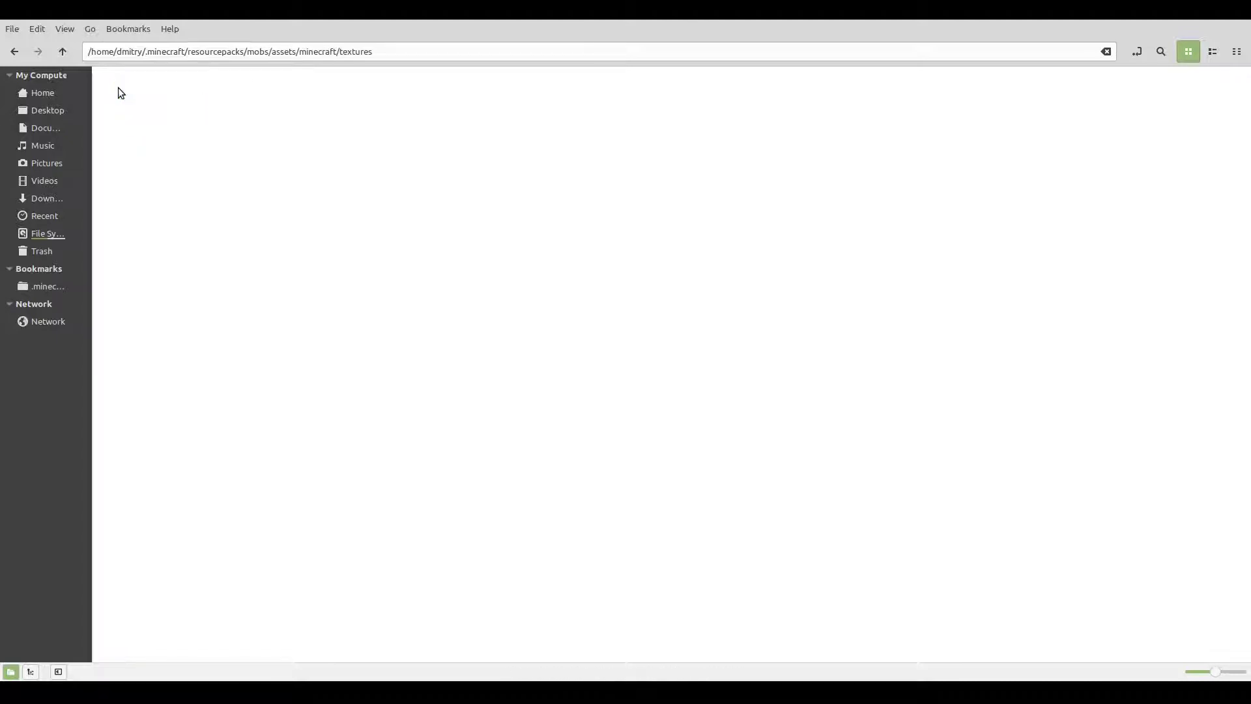
key(ctrl+v)
click(308, 269)
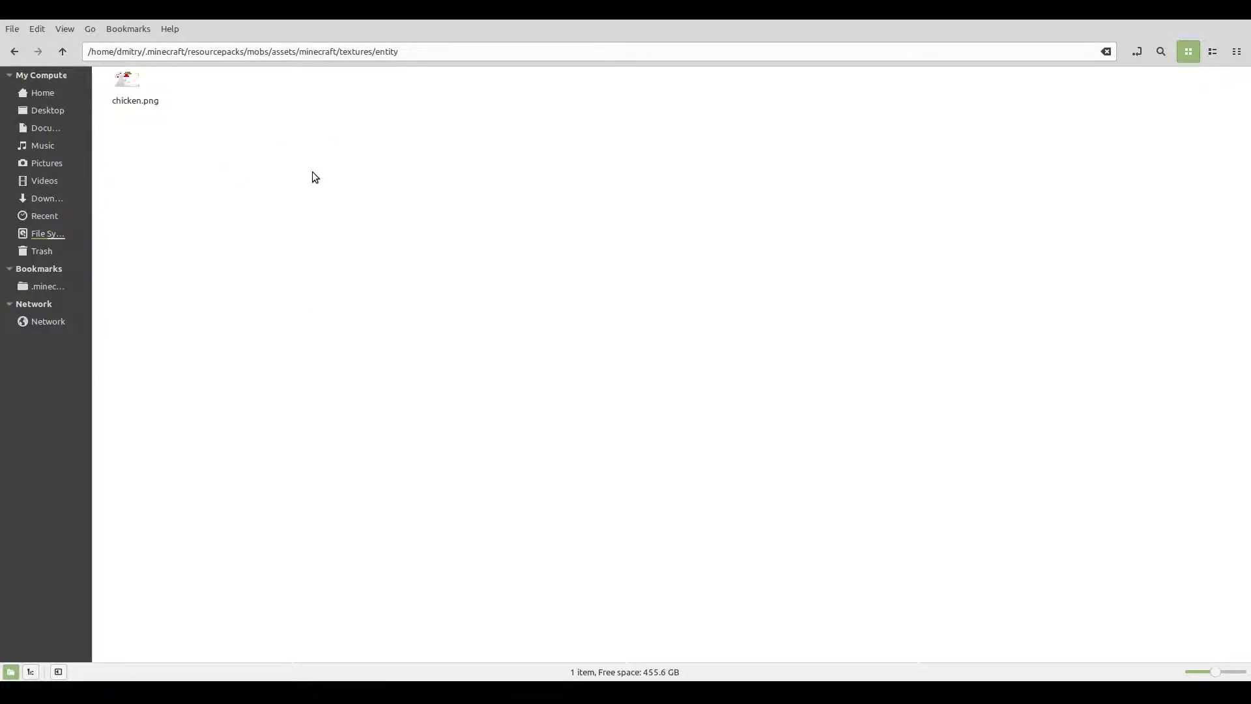
key(alt+Left)
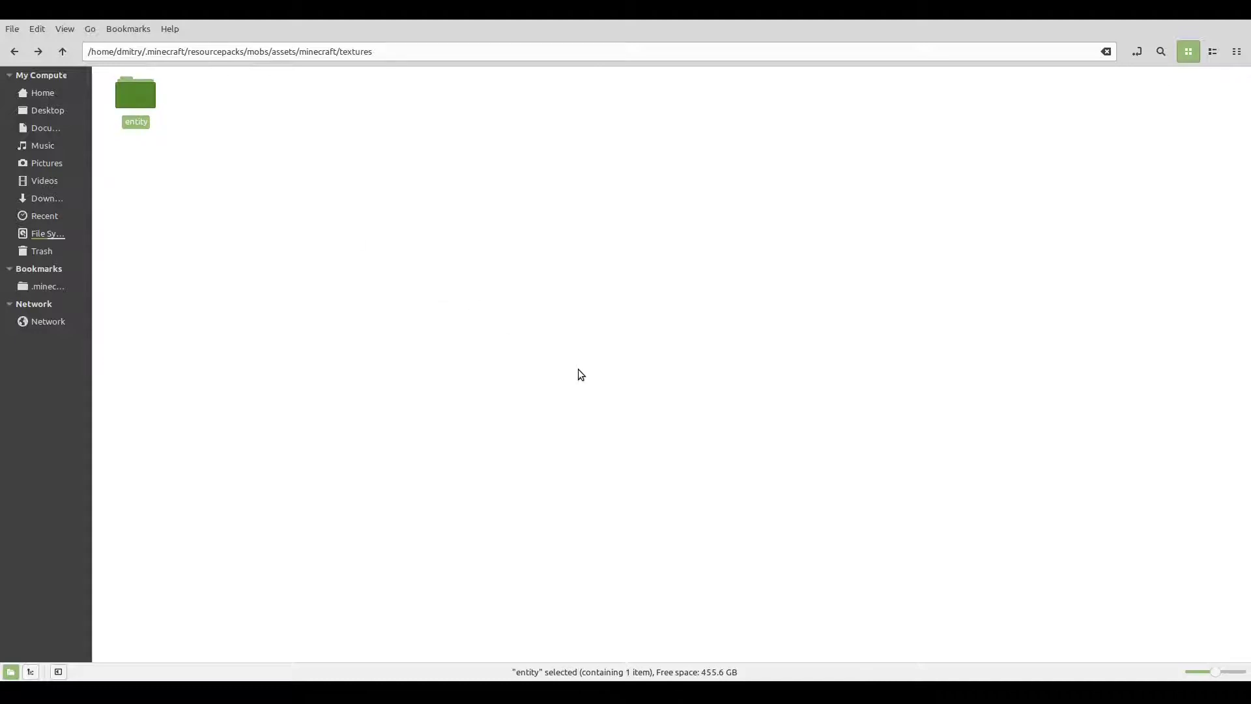
key(alt+Tab)
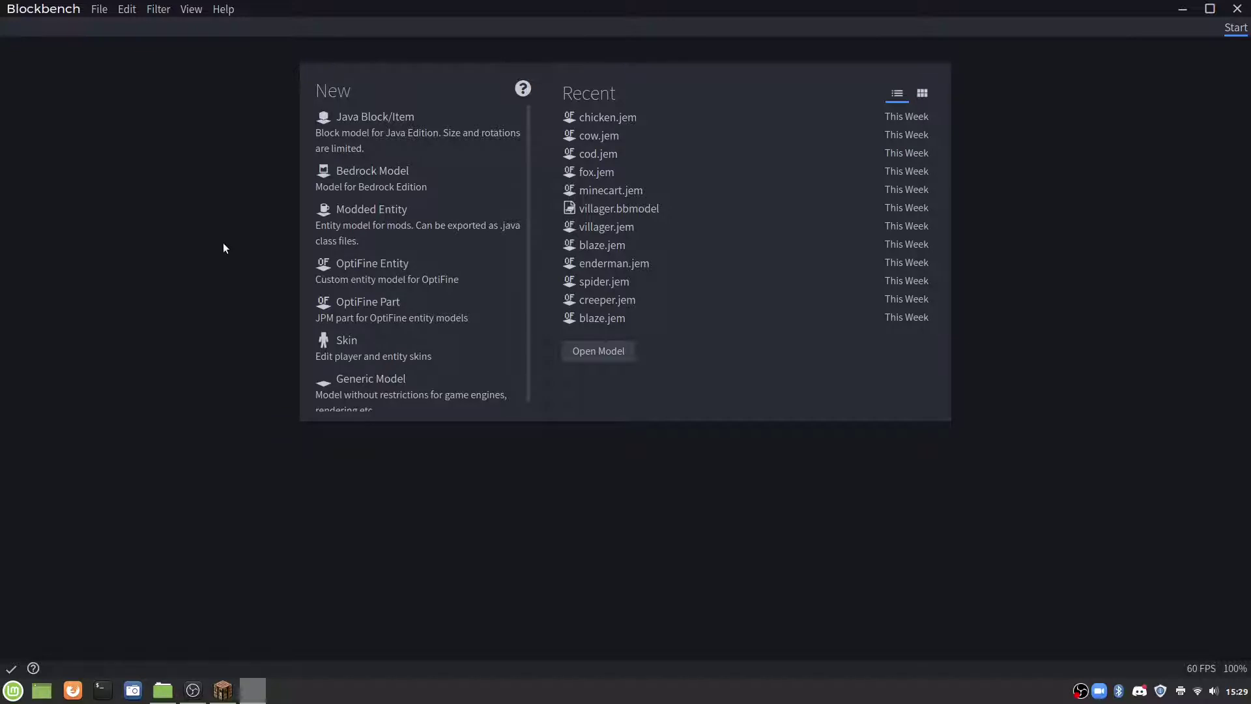
Install the CEM Template Loader plugin from File > Plugins, Available list
click(103, 9)
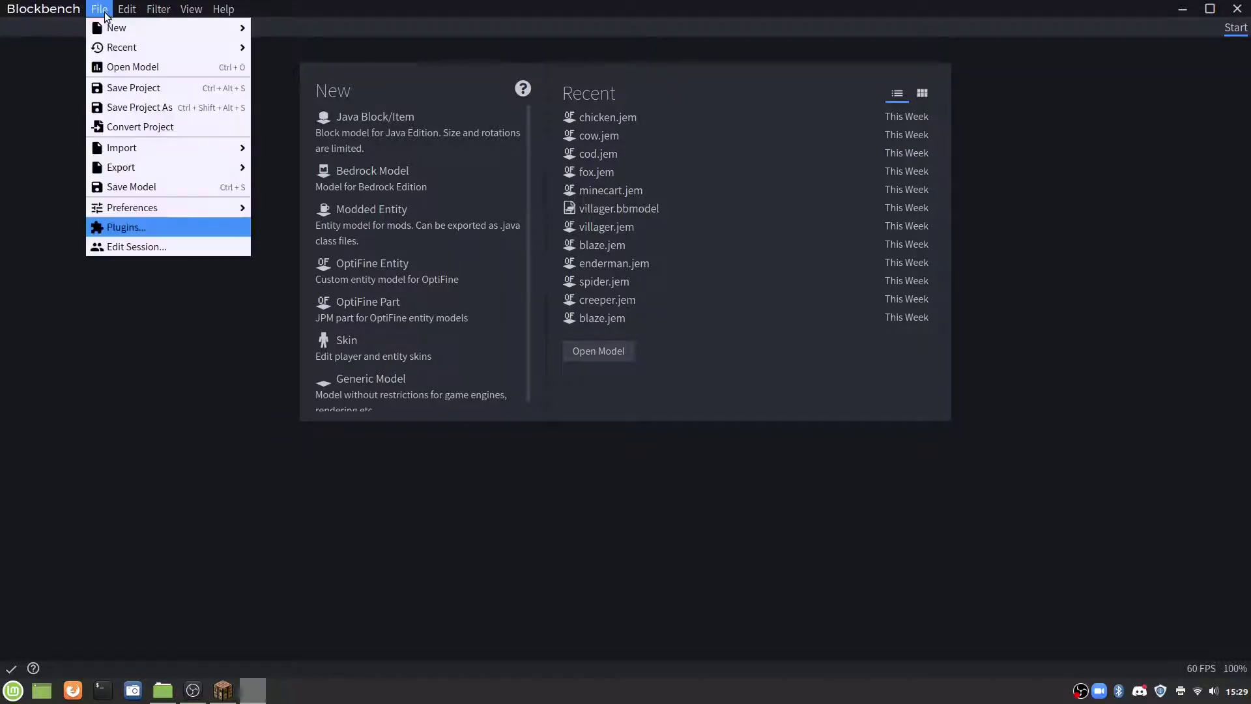
click(154, 224)
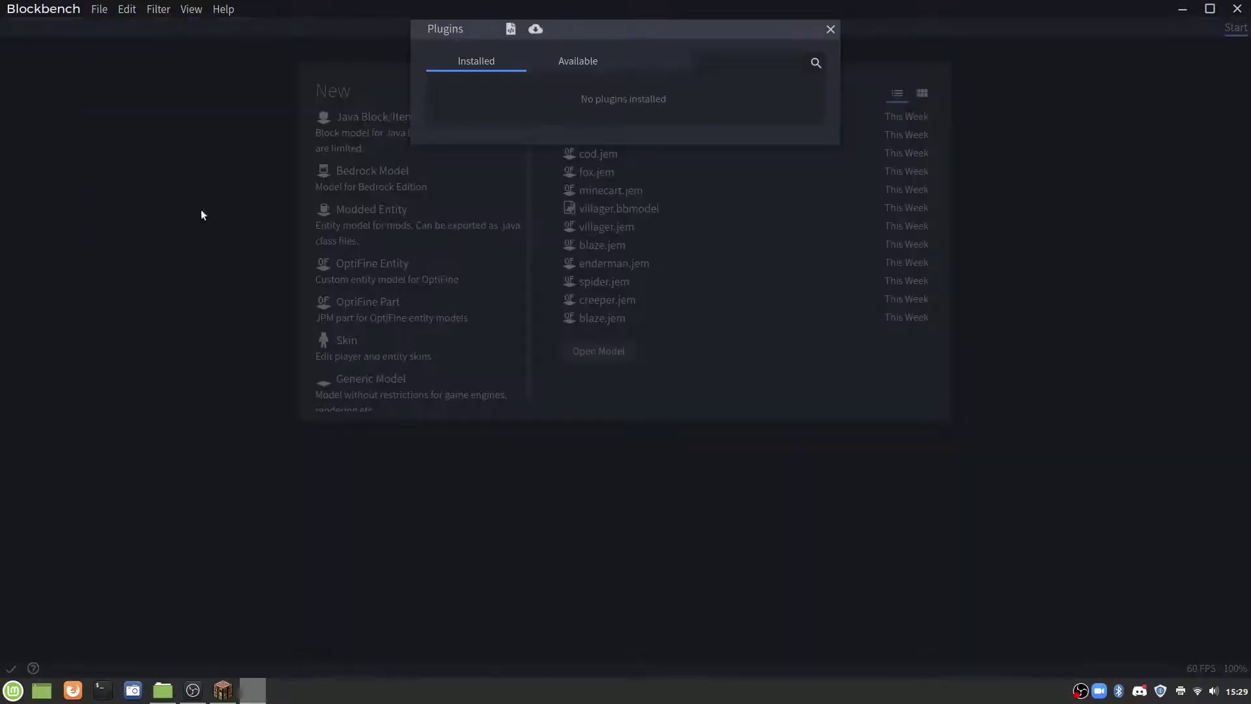
click(578, 61)
scroll(608, 247, down, 3)
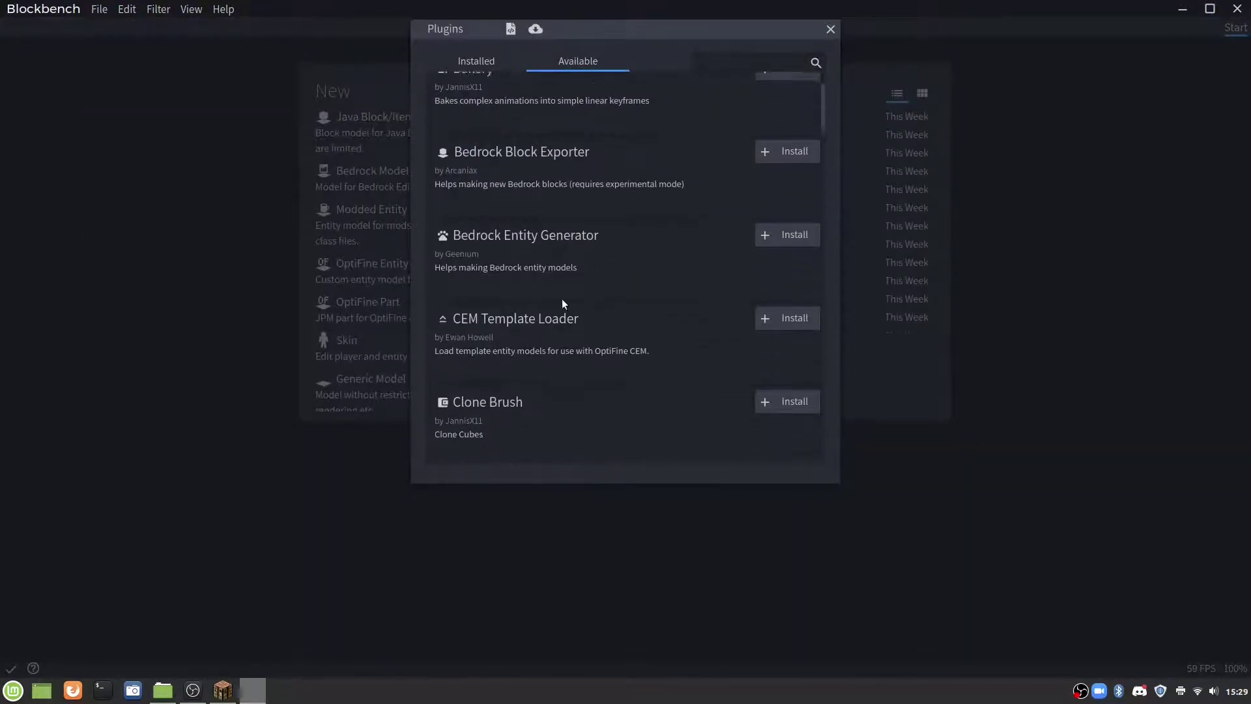
scroll(563, 303, down, 2)
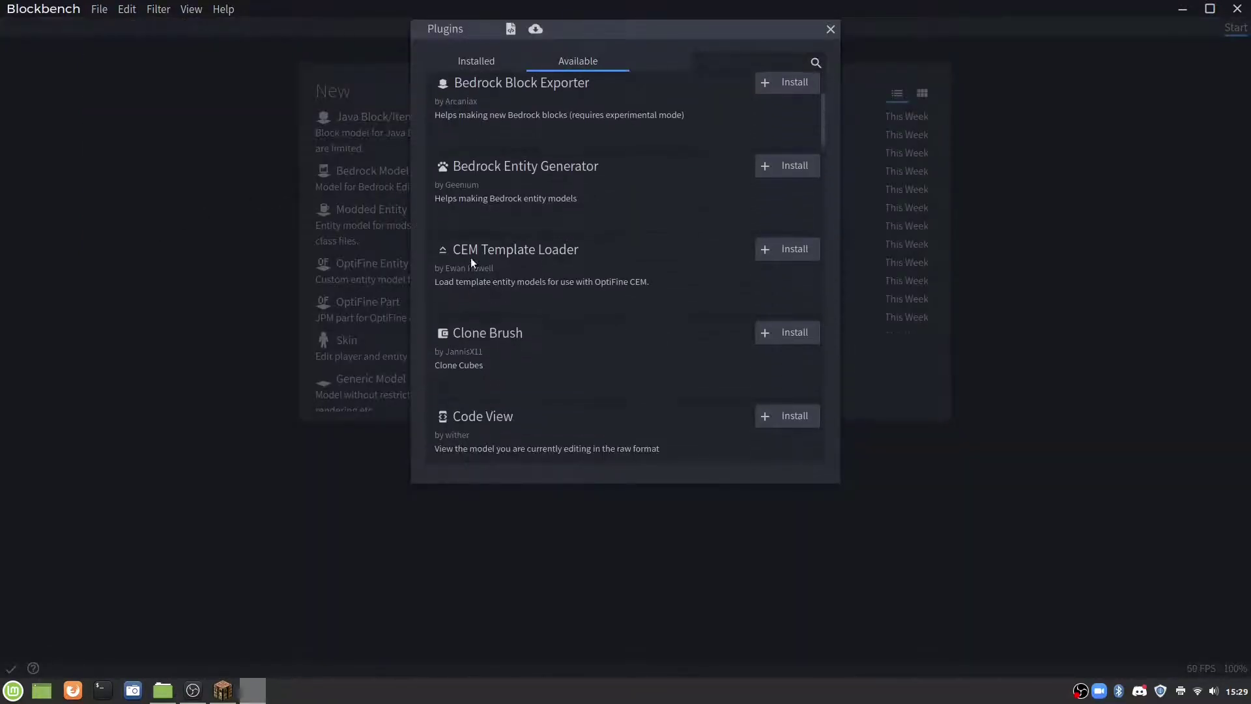
click(809, 262)
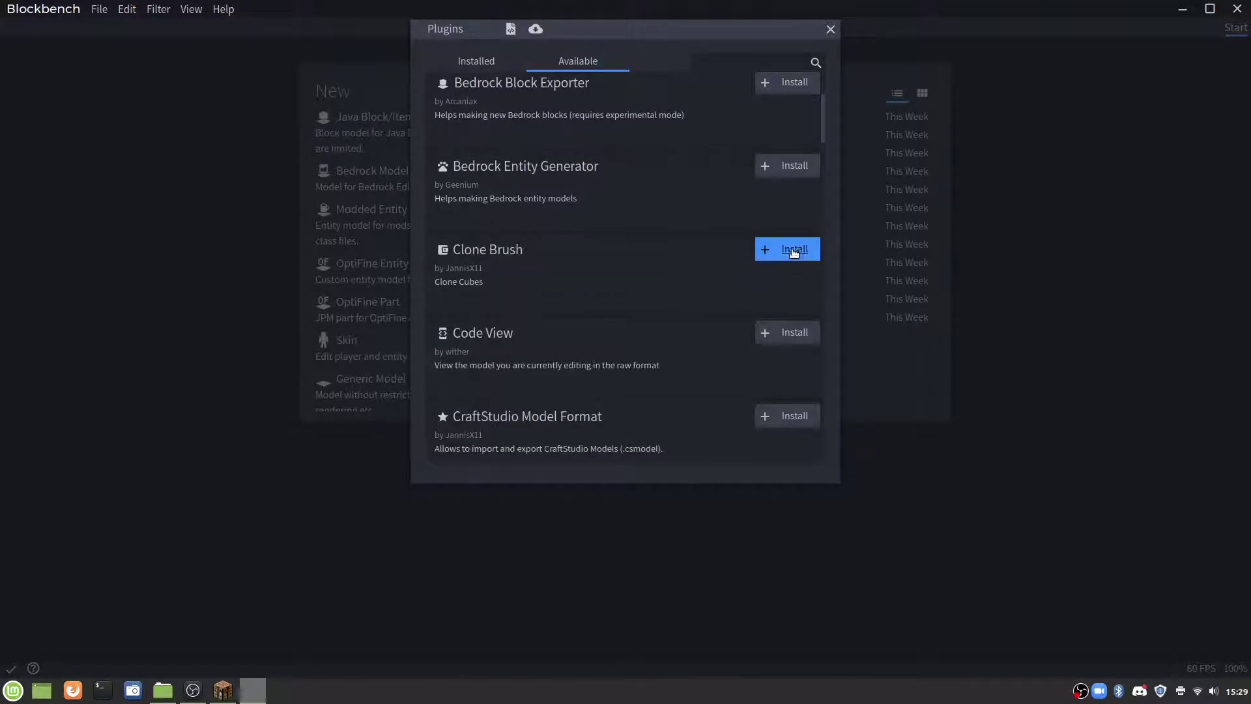
click(831, 28)
Reopen the plugin manager to confirm CEM Template Loader is installed
click(100, 8)
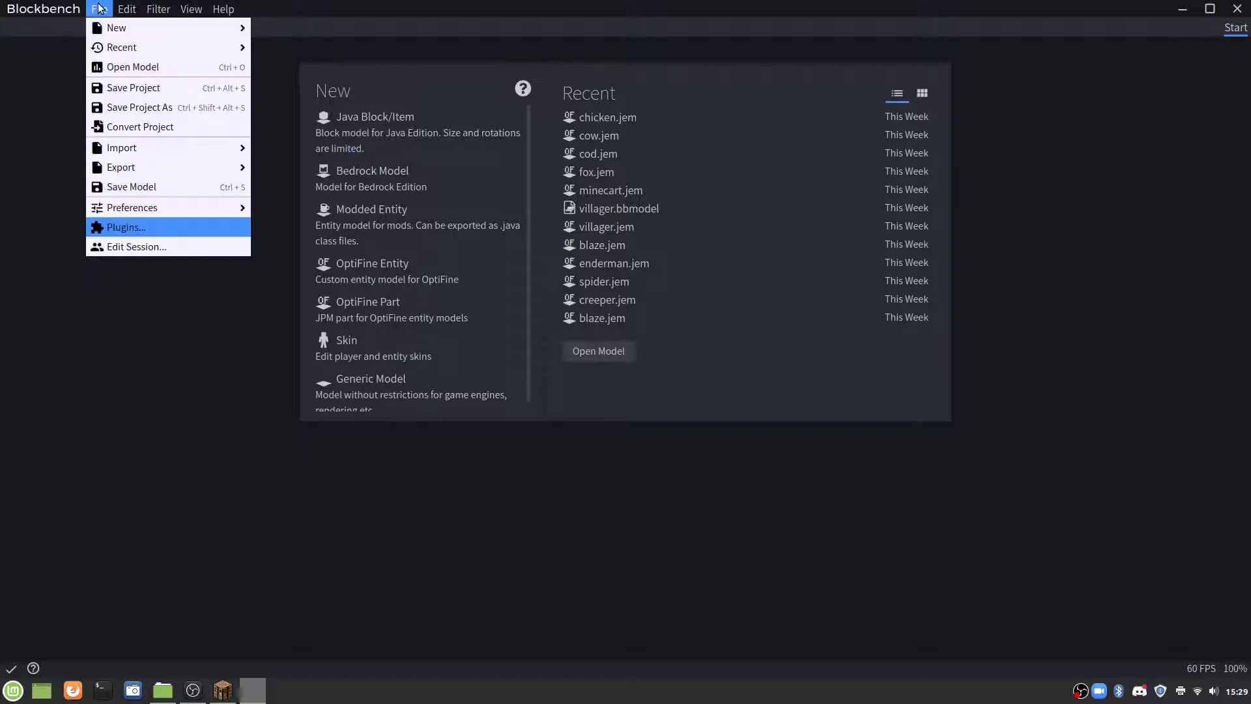
click(149, 226)
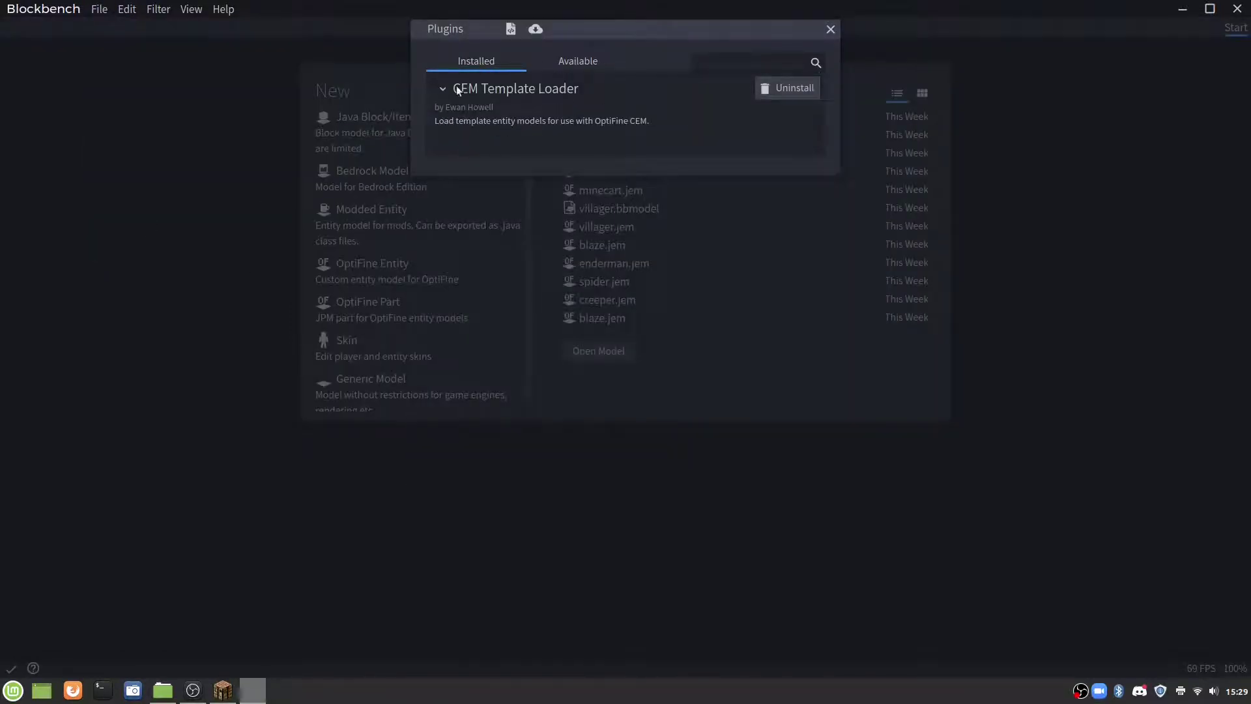
click(832, 29)
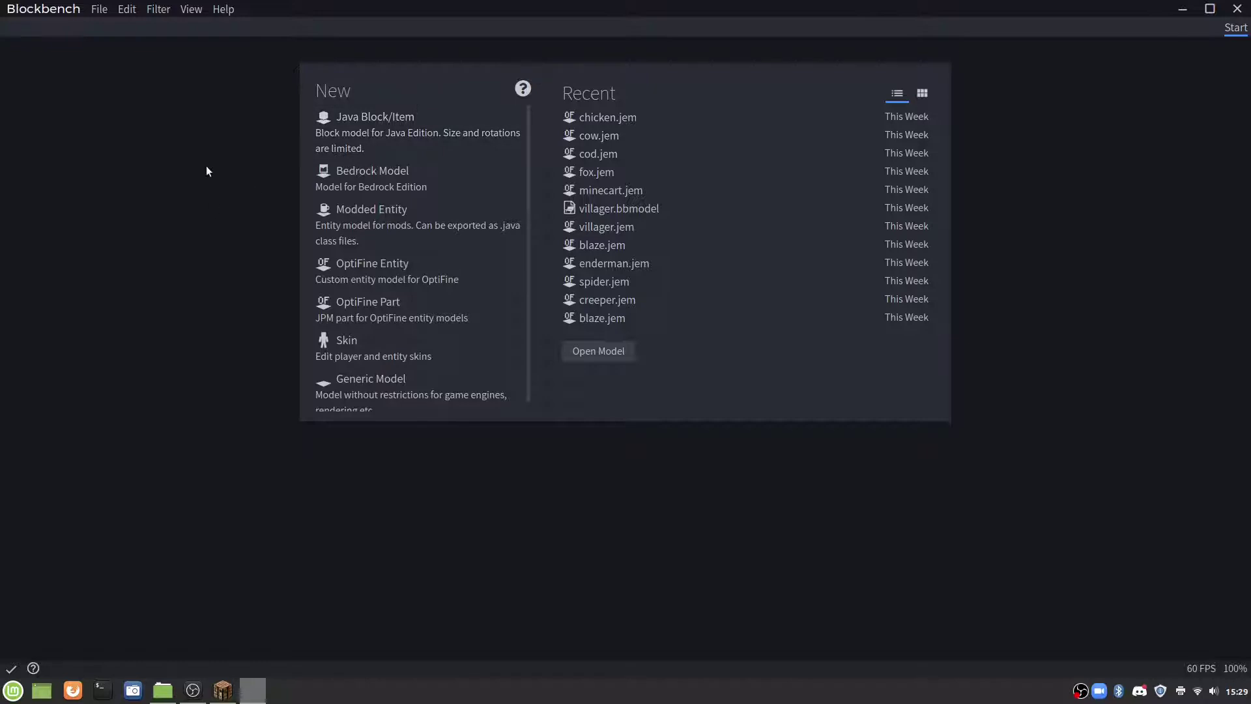
Run Filter > CEM Template Loader, choose Chicken as the template and confirm
click(159, 9)
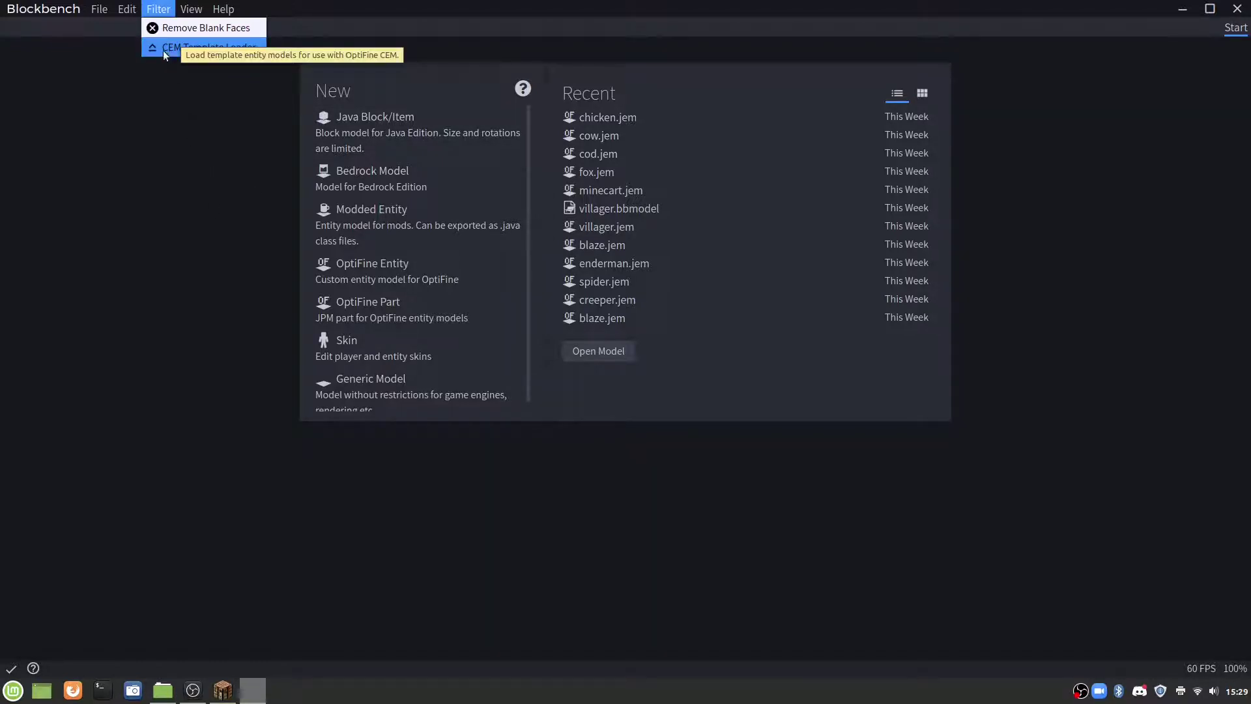
click(184, 47)
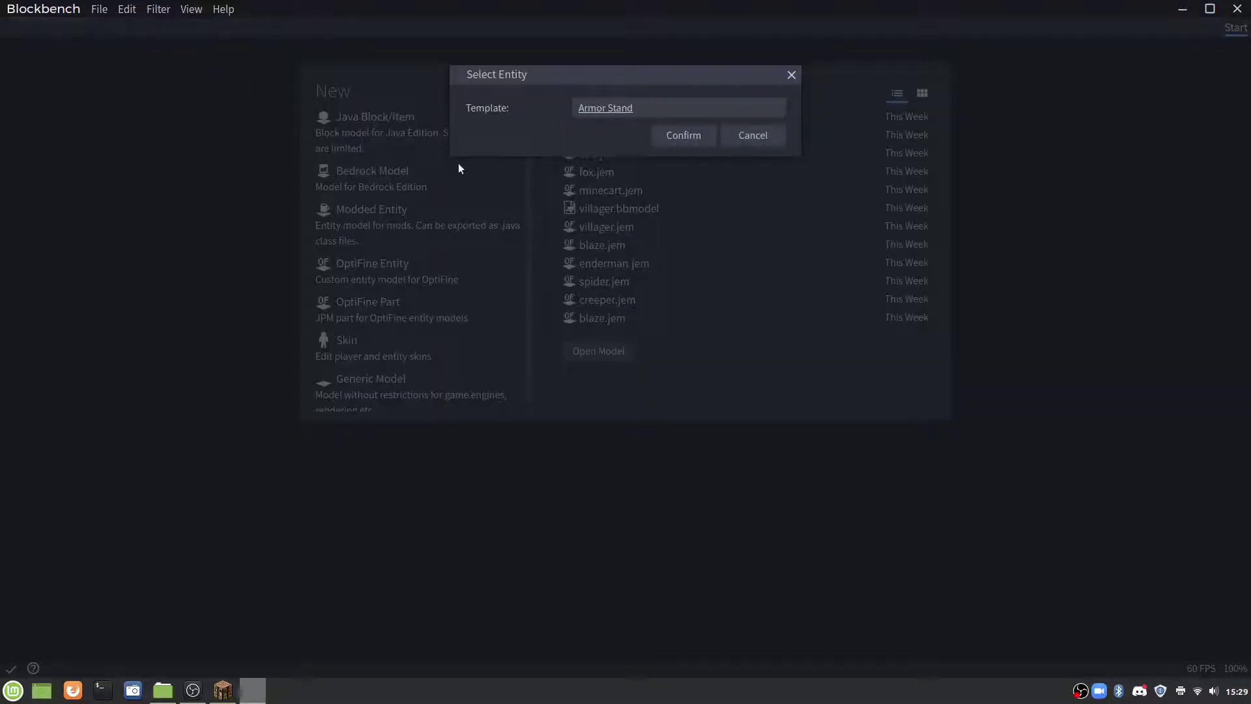
click(640, 107)
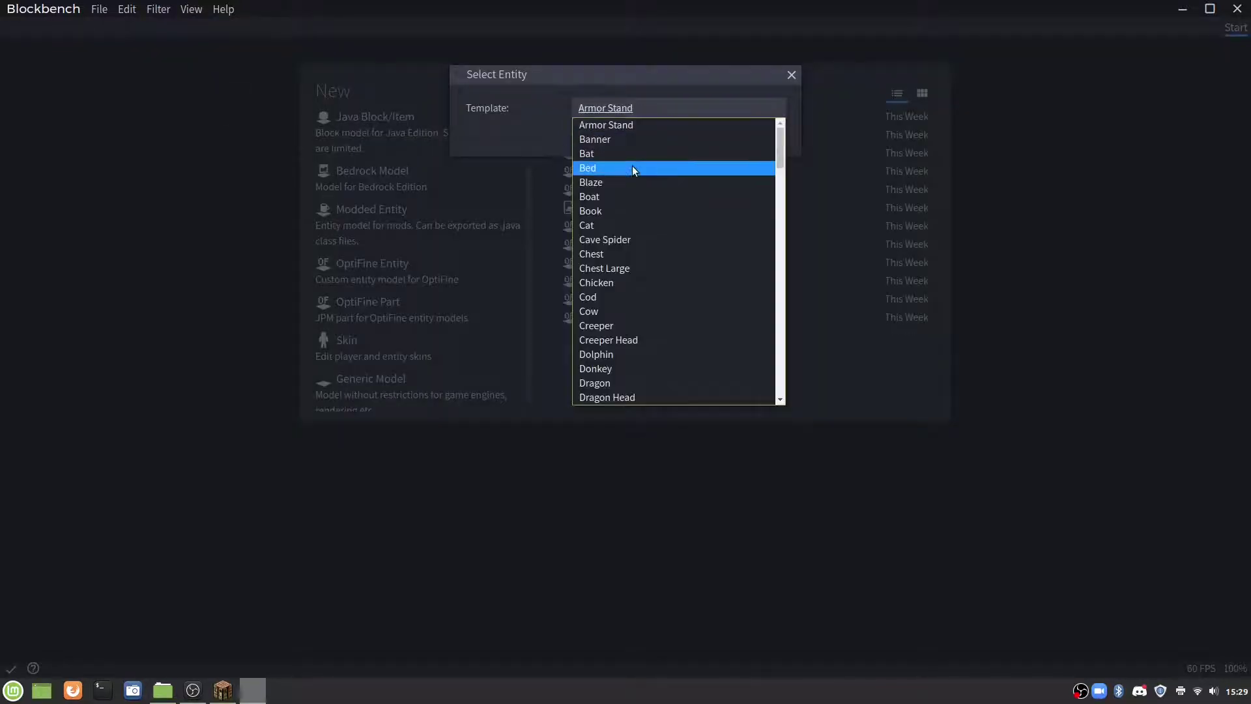
scroll(631, 172, down, 1)
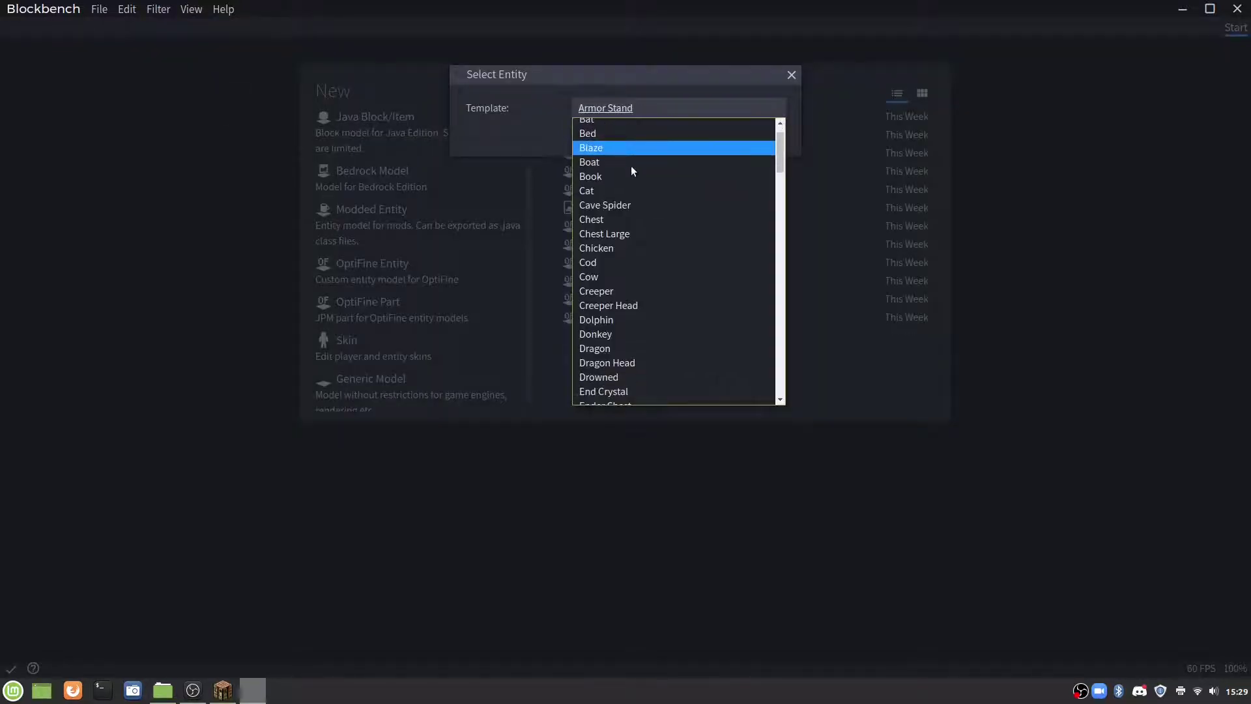
click(633, 247)
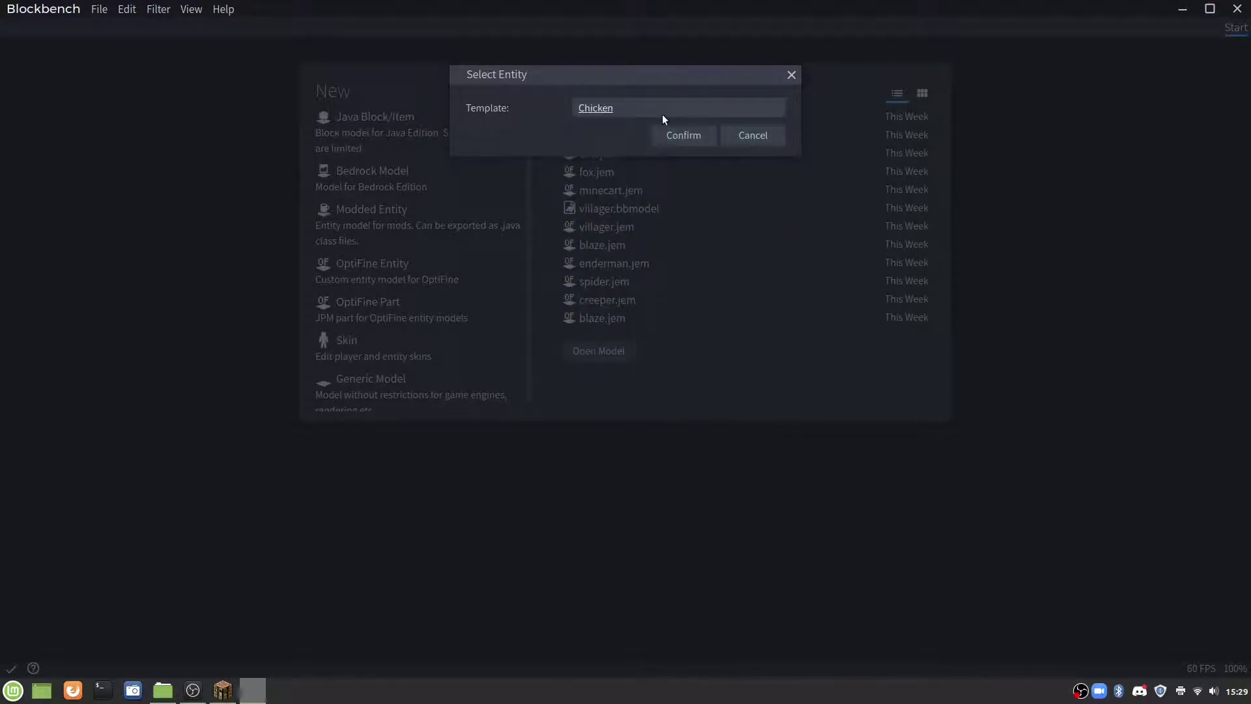
click(662, 115)
scroll(632, 271, down, 3)
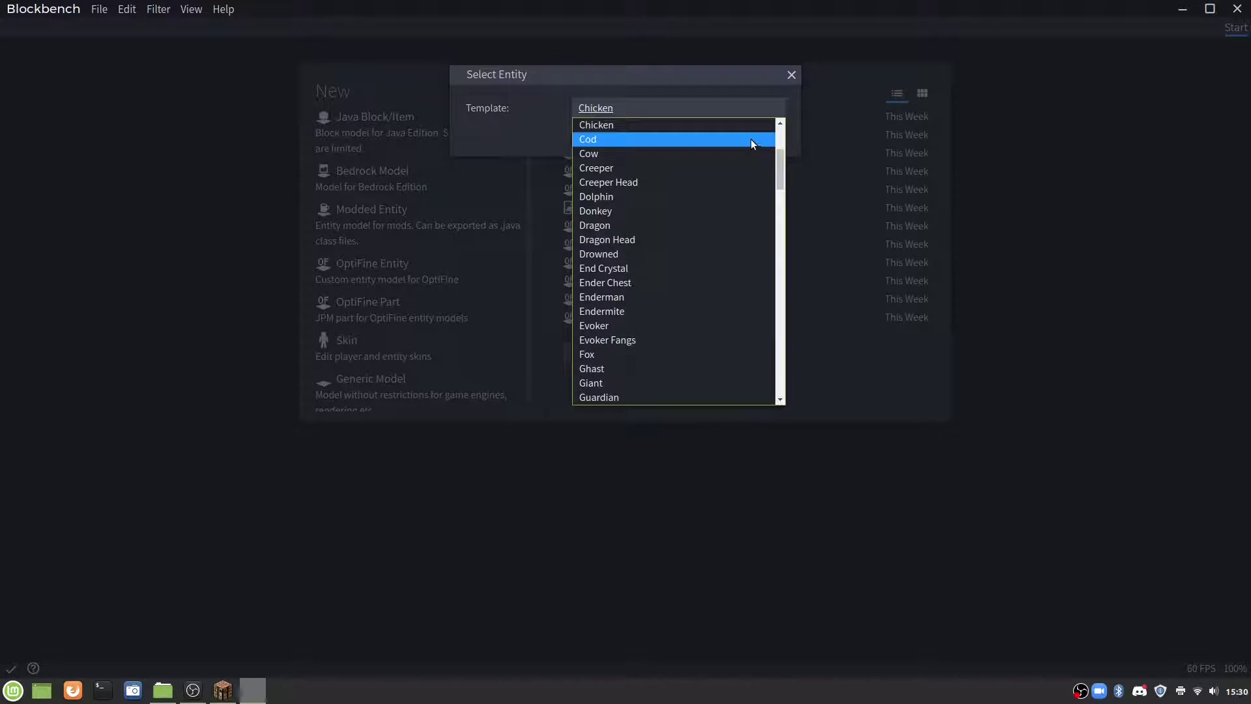
scroll(623, 307, down, 4)
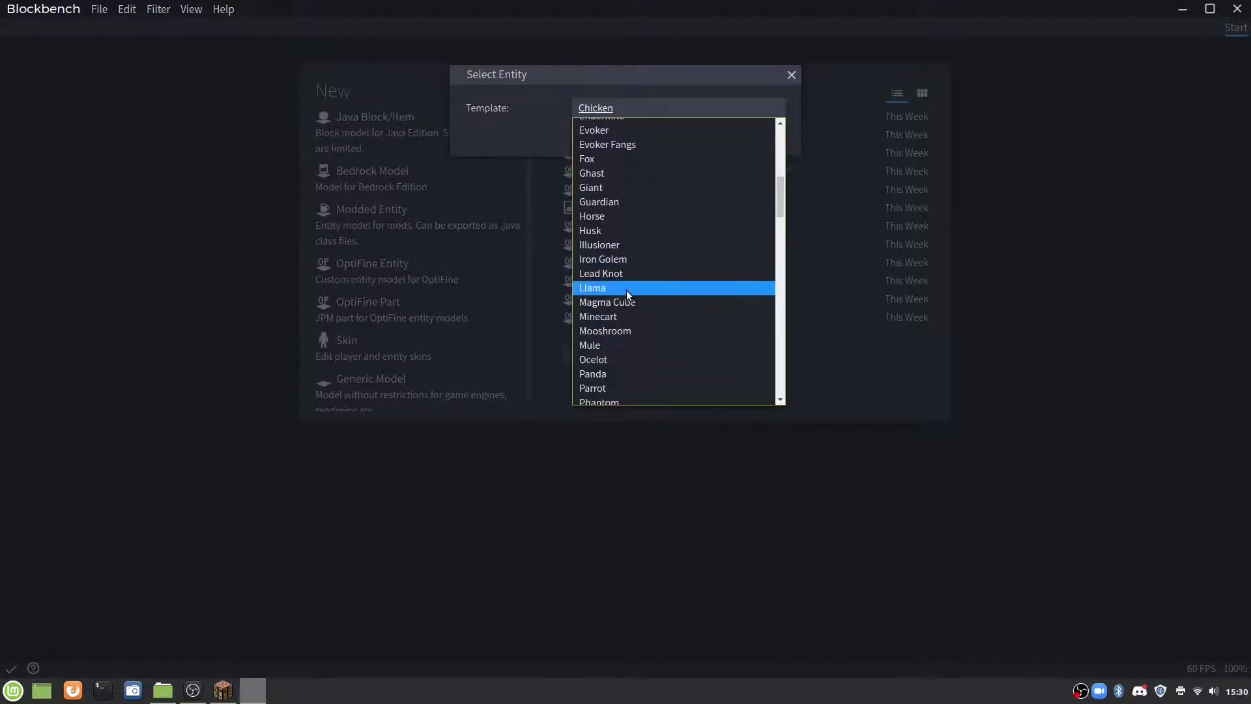
scroll(639, 289, down, 8)
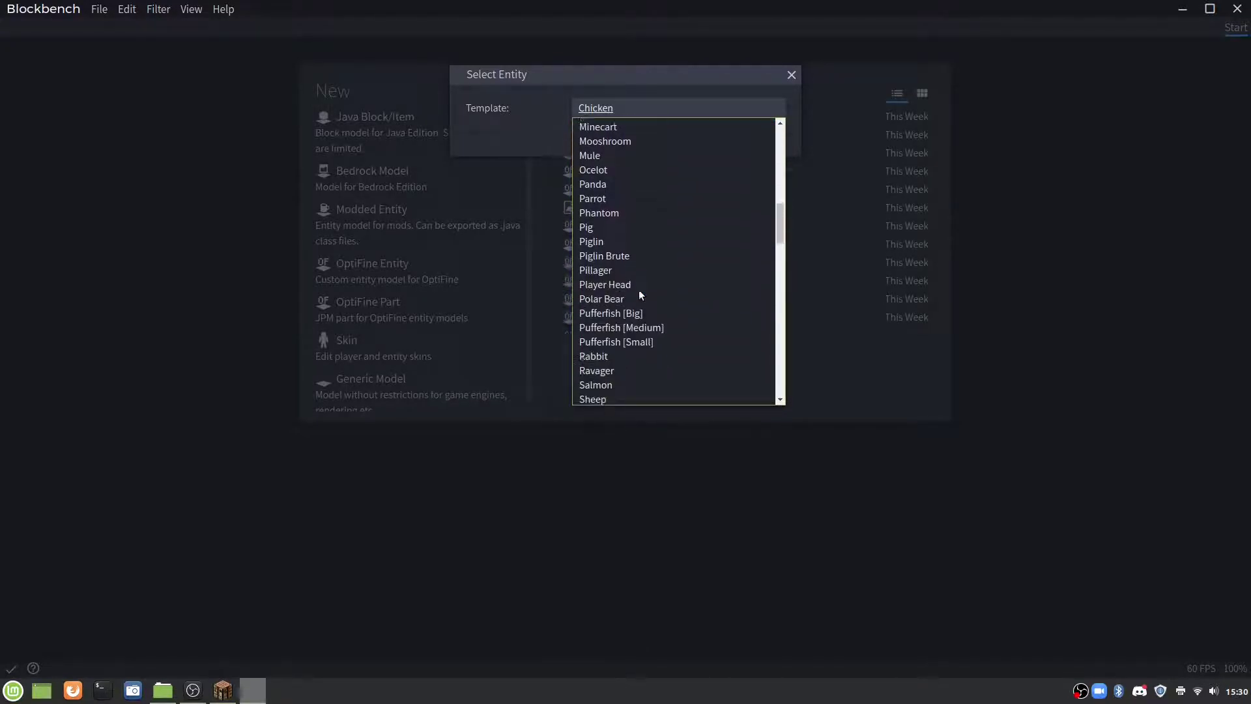
scroll(640, 287, down, 8)
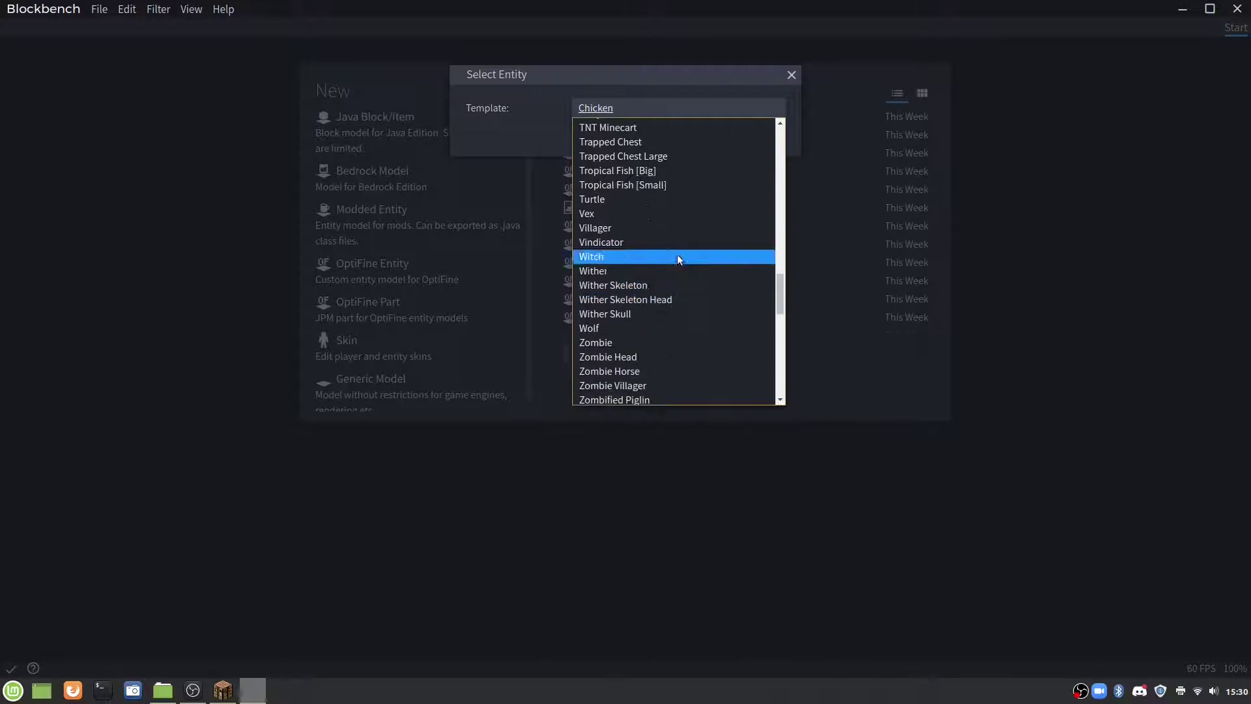
click(784, 95)
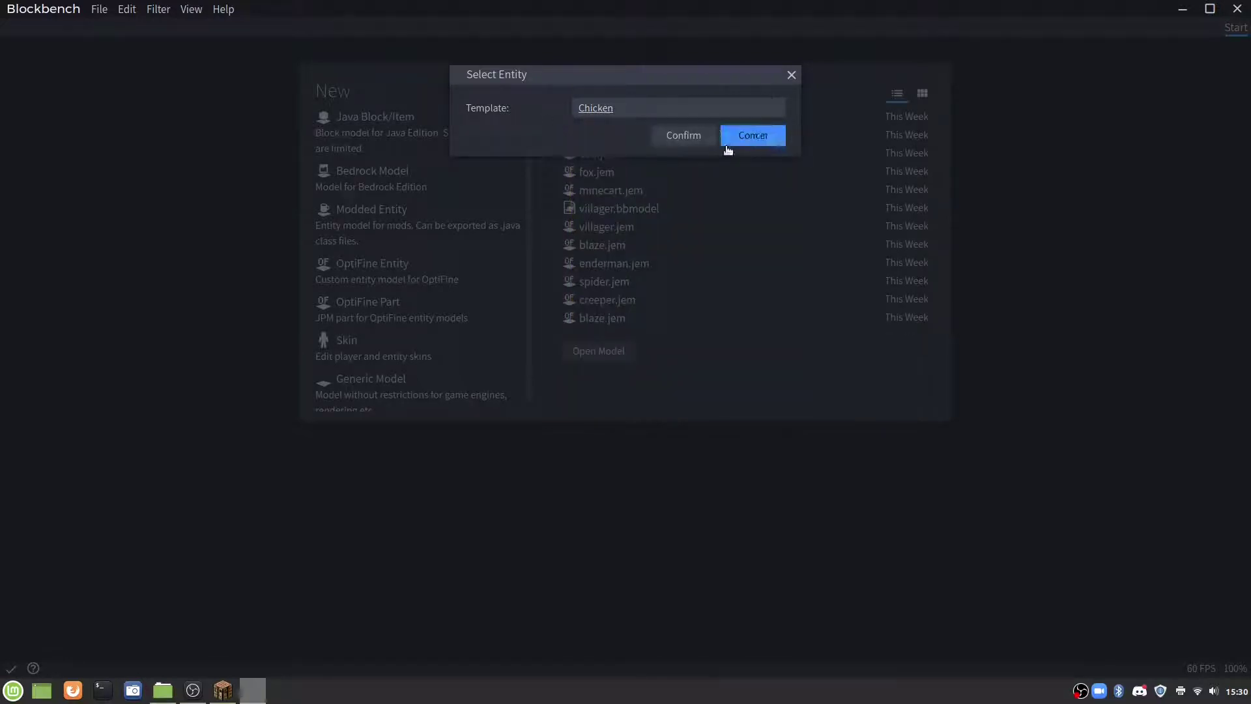
click(692, 133)
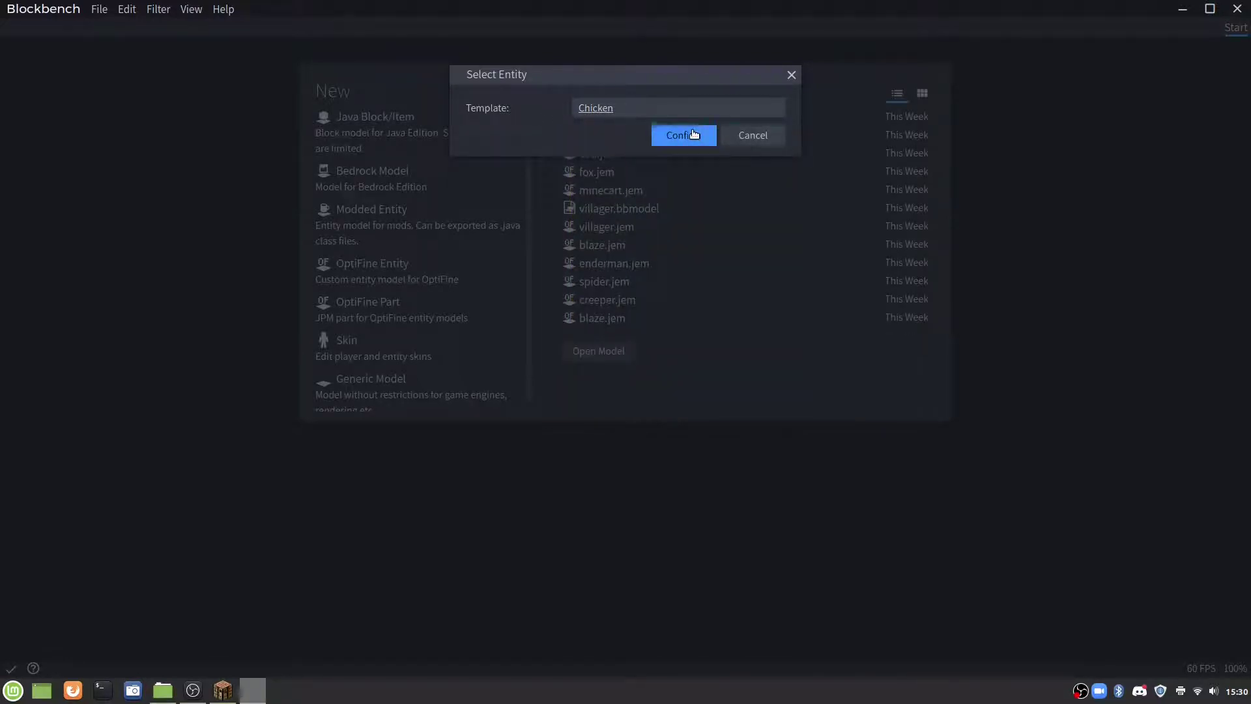
Orbit to a three-quarter view and select the chicken's head cube
drag(982, 353, 888, 304)
drag(773, 380, 823, 394)
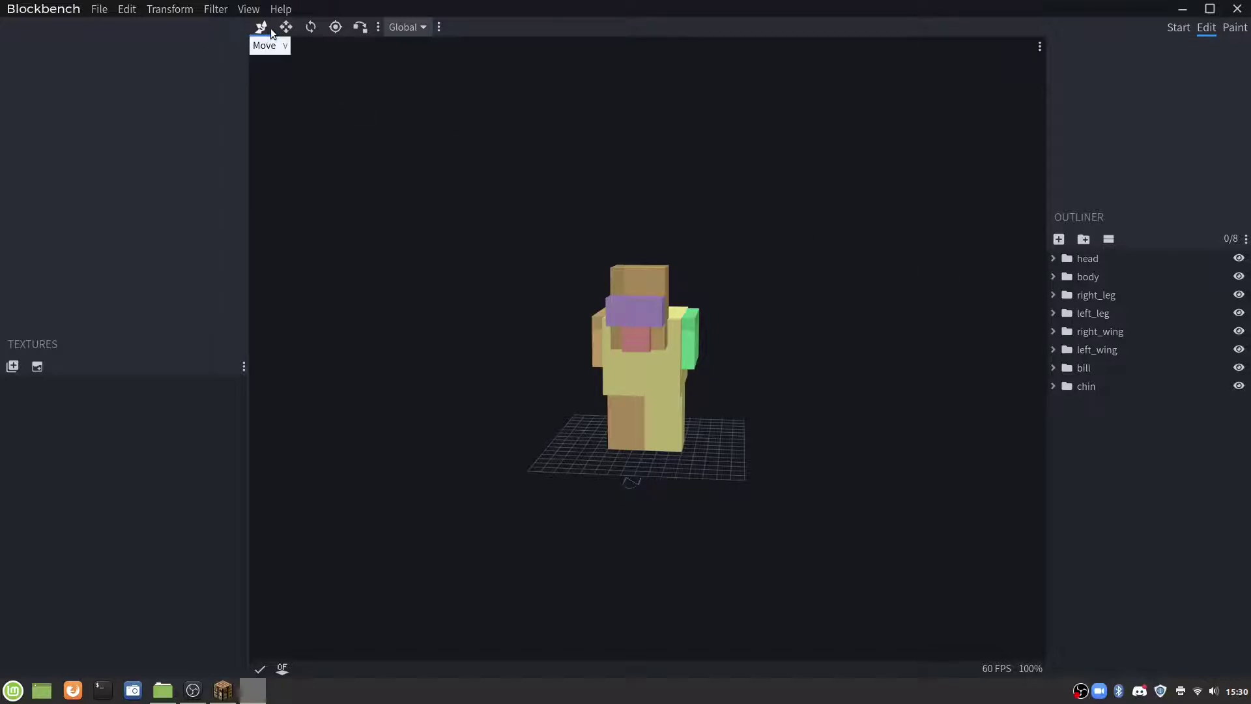
mouse_move(802, 260)
mouse_down()
mouse_move(860, 271)
mouse_move(791, 274)
mouse_up()
click(640, 280)
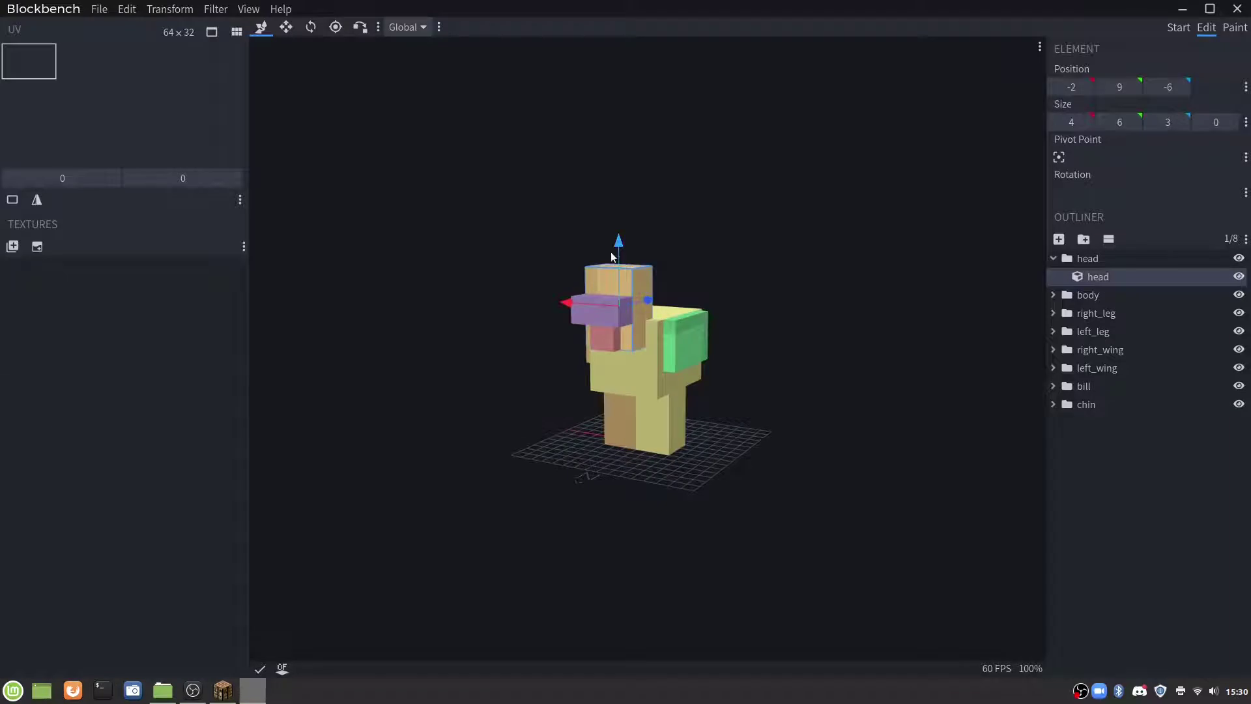
Try moving the head cube up, then try stretching it with the Resize tool
drag(613, 249, 613, 256)
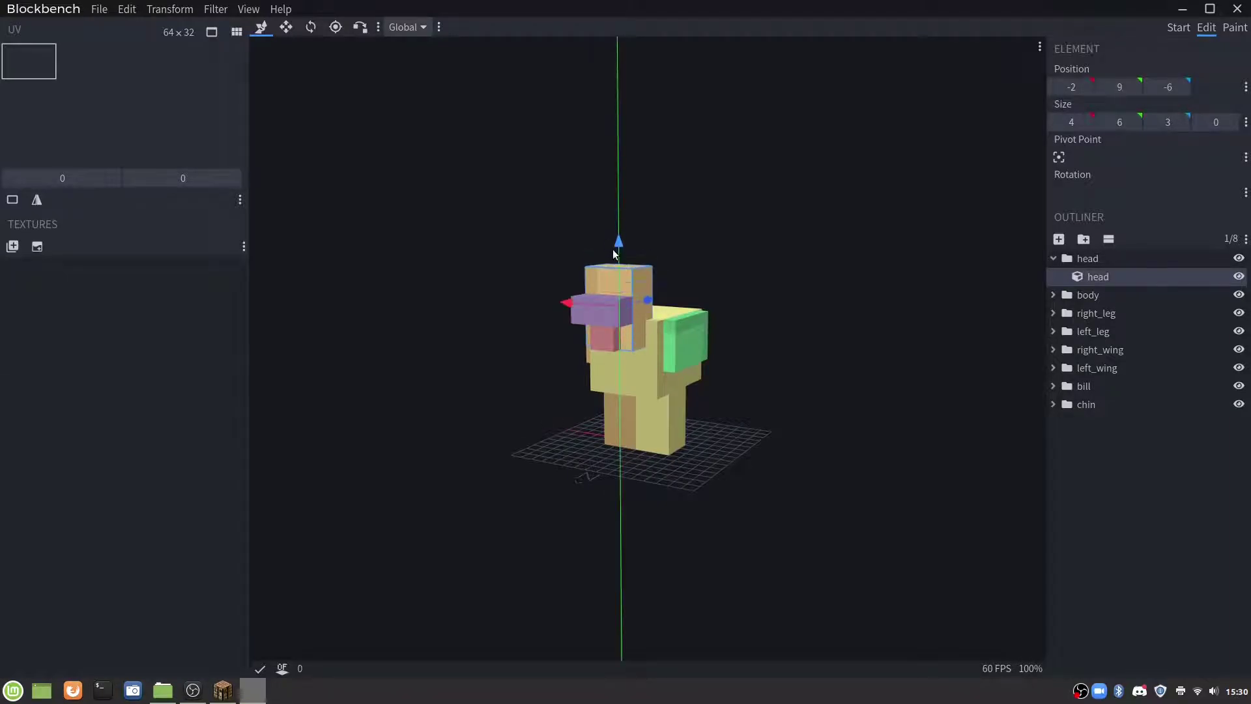
click(287, 26)
mouse_move(618, 250)
mouse_down()
mouse_move(618, 228)
mouse_move(619, 253)
mouse_up()
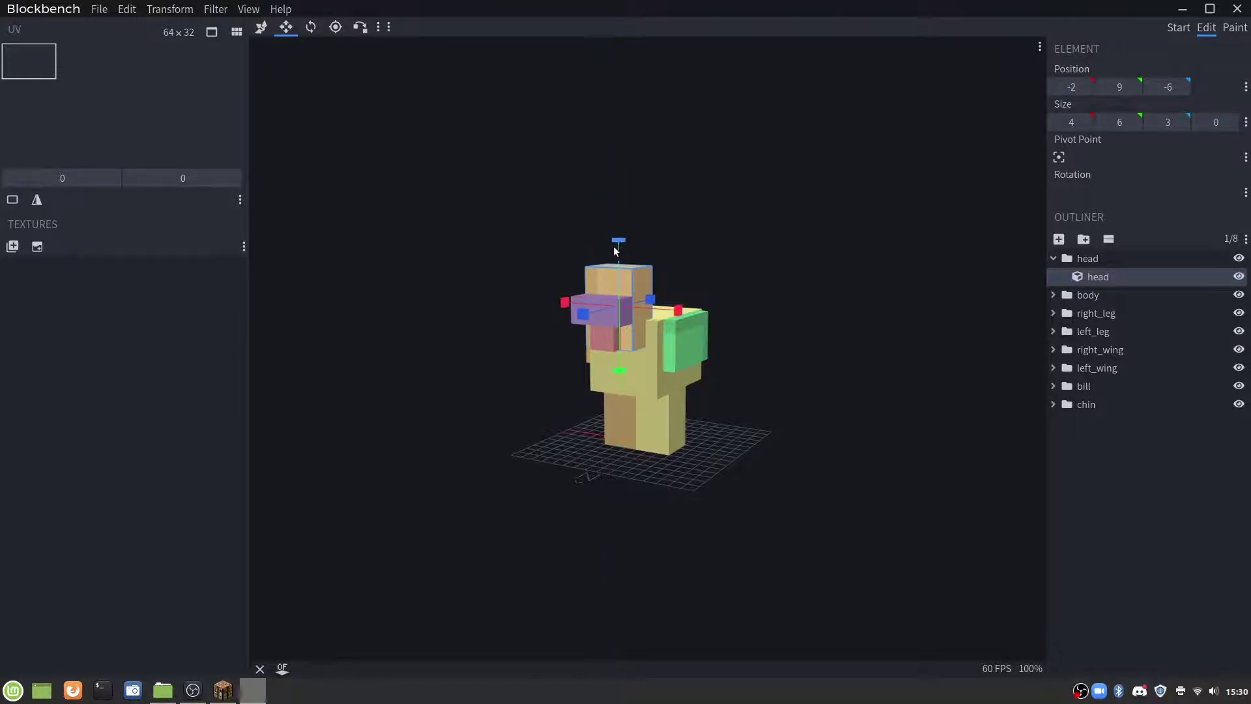
Tilt the chicken's head group about its pivot with the Rotate tool
click(313, 34)
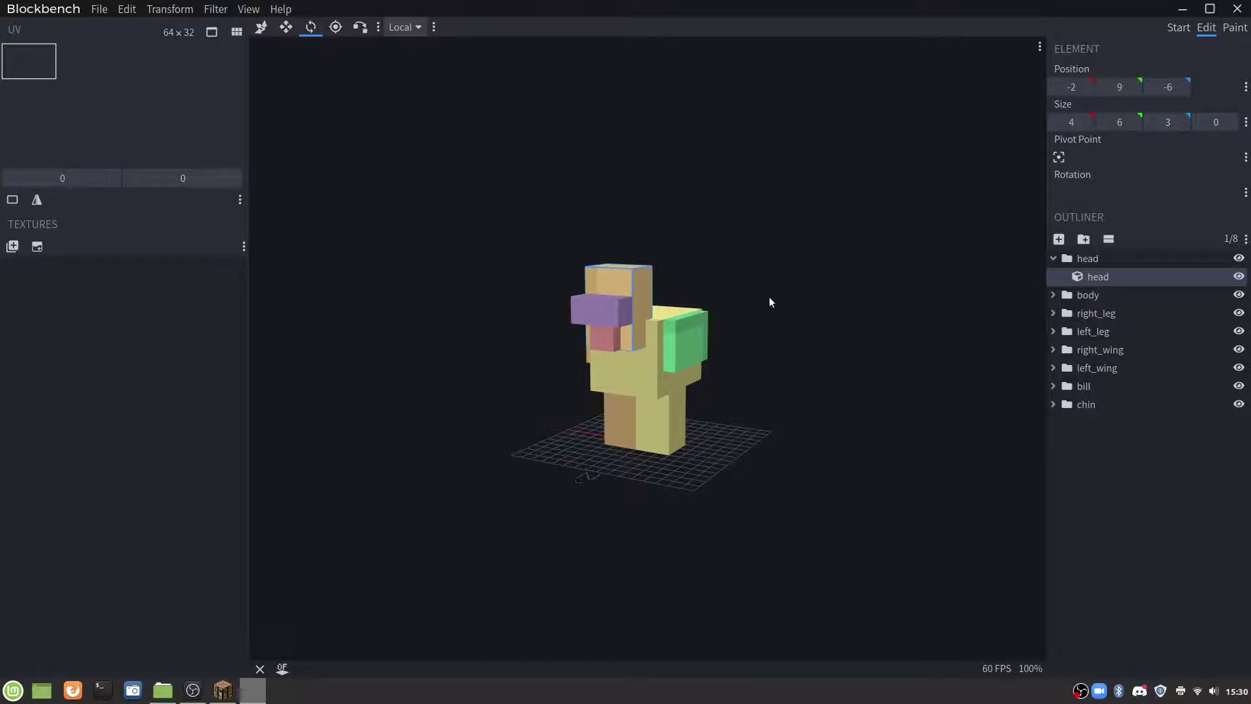
mouse_move(833, 253)
mouse_down()
mouse_move(636, 248)
mouse_move(840, 247)
mouse_up()
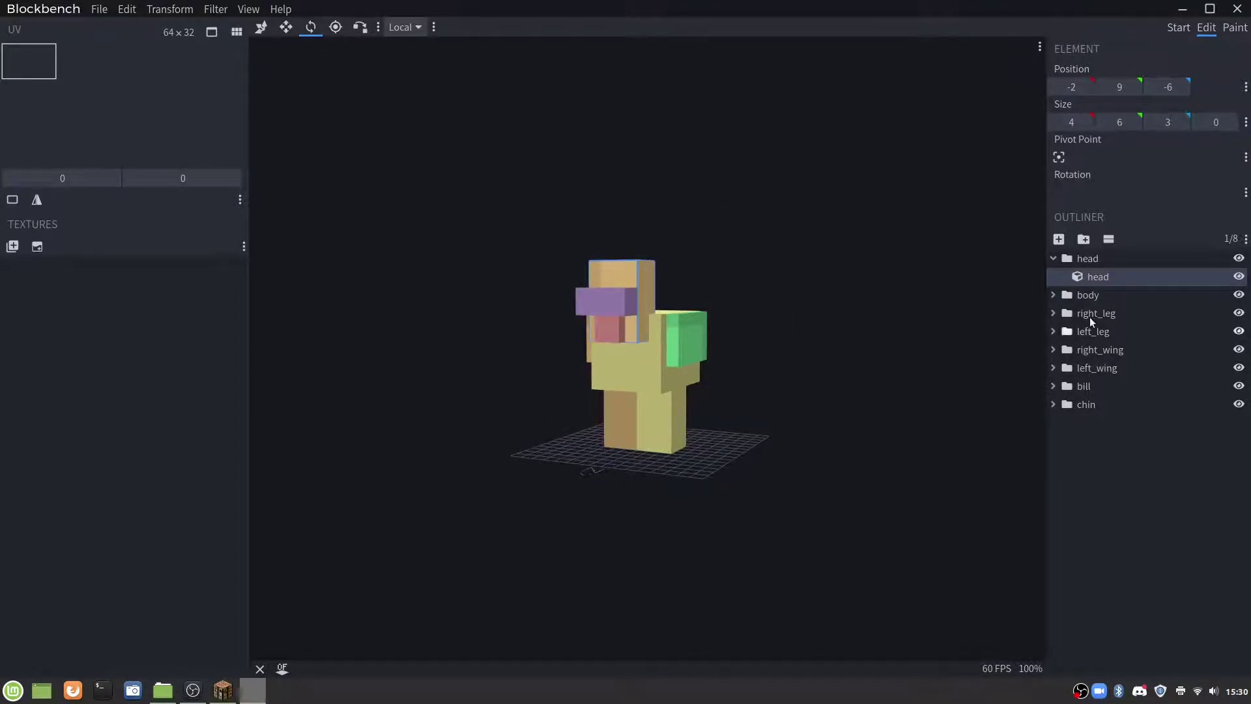
click(1093, 264)
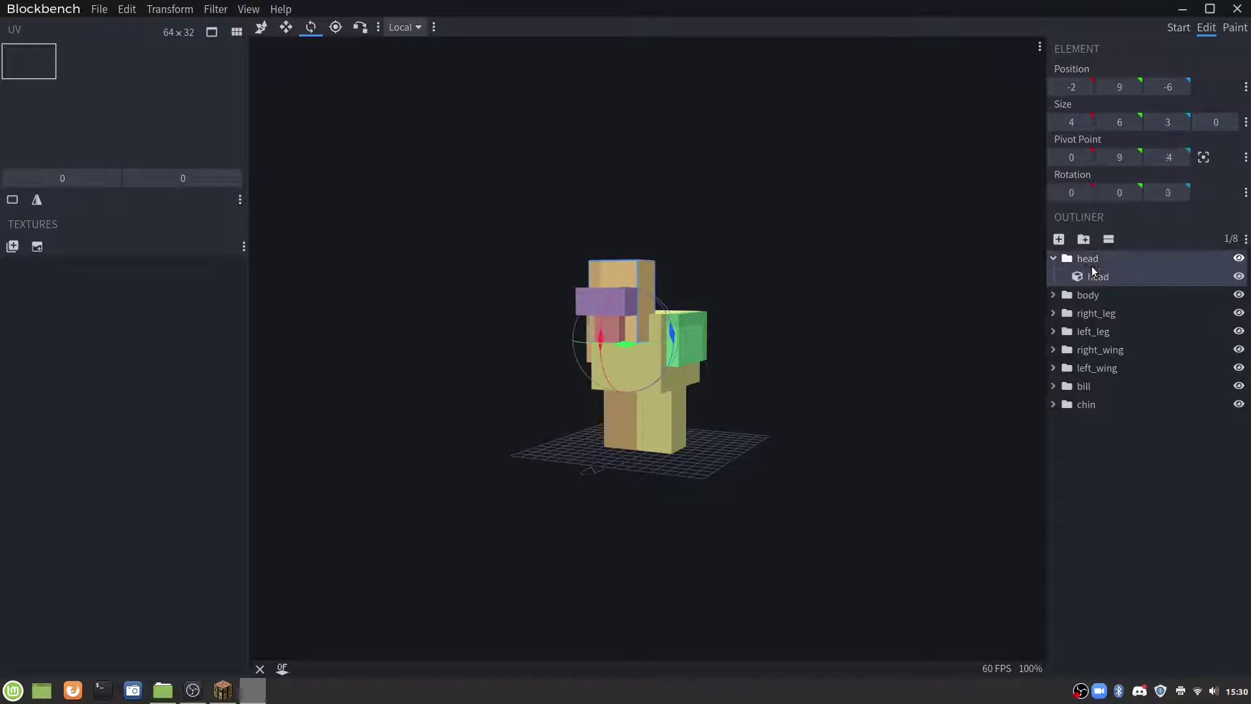
drag(604, 345, 601, 326)
Undo the tilt so the head stands upright again with zero rotation
mouse_move(821, 283)
mouse_down()
mouse_move(734, 269)
mouse_move(805, 284)
mouse_move(961, 276)
mouse_move(841, 285)
mouse_up()
key(ctrl+z)
mouse_move(904, 261)
mouse_down()
mouse_move(956, 240)
mouse_move(895, 256)
mouse_up()
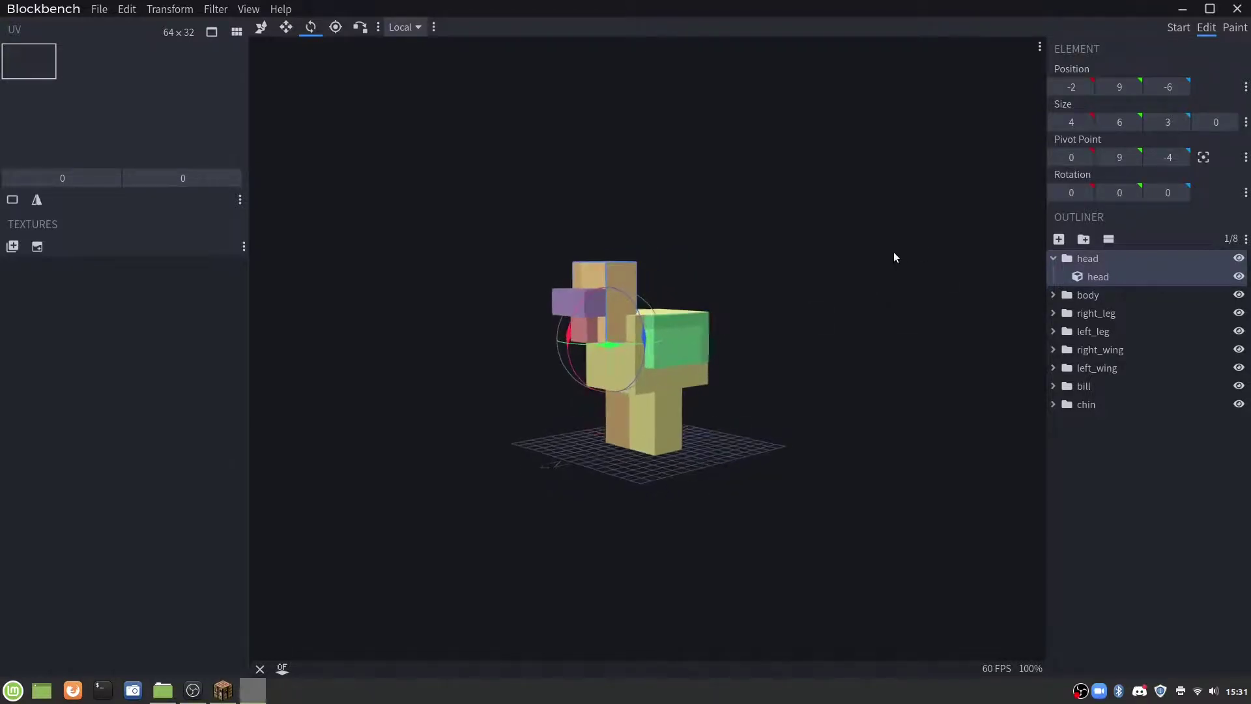